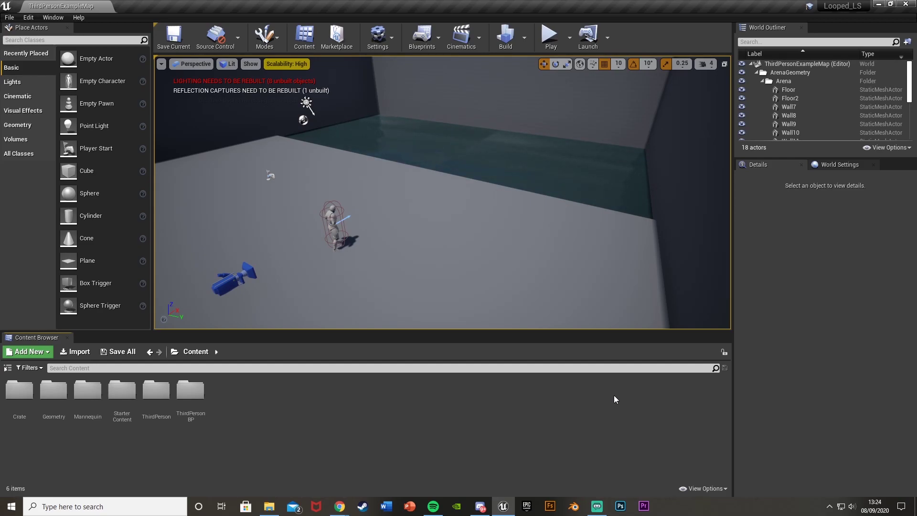
Open the Crate folder in the project content with the water area of the level in view
key(w)
right_drag(492, 174, 446, 233)
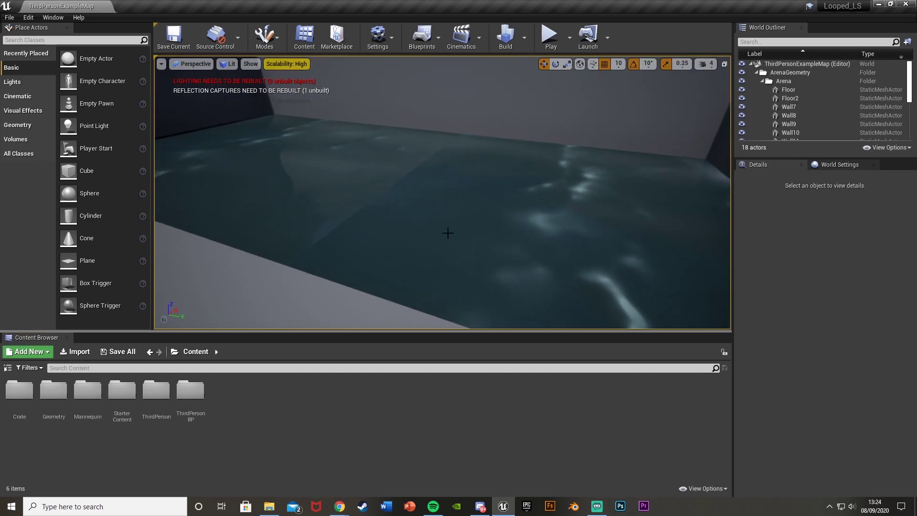
click(455, 137)
right_drag(454, 136, 525, 137)
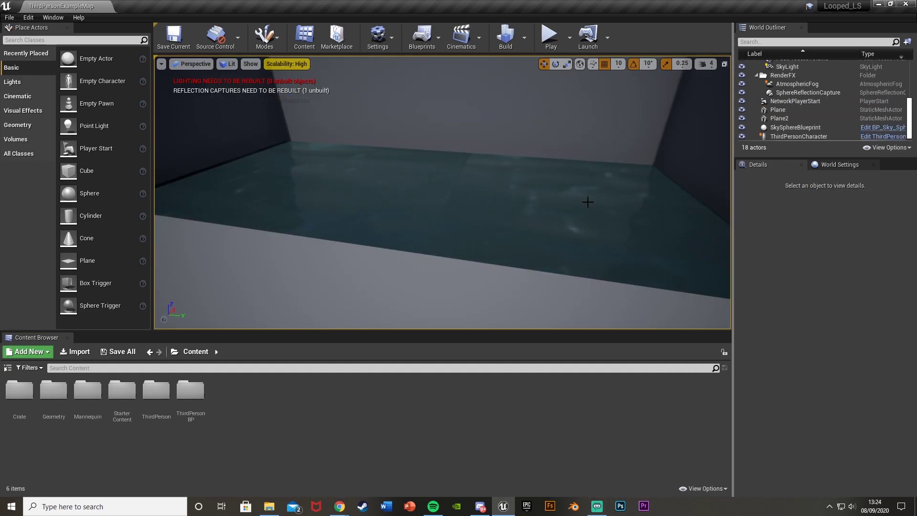
double_click(19, 391)
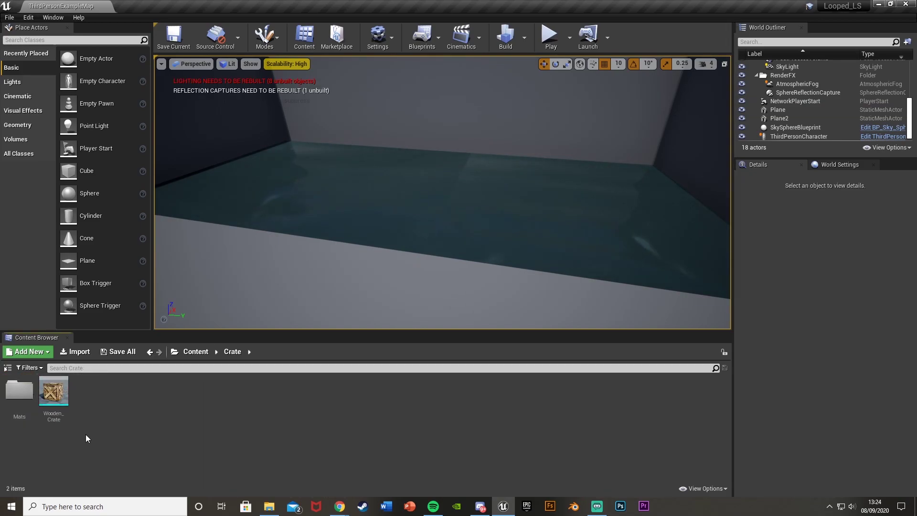
Try to place the Wooden_Crate static mesh in the level over the water
drag(62, 407, 181, 317)
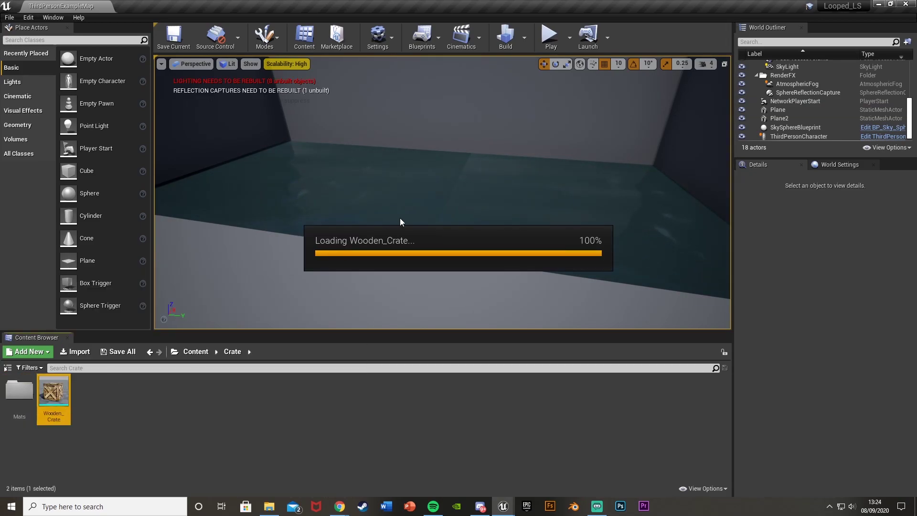
click(376, 20)
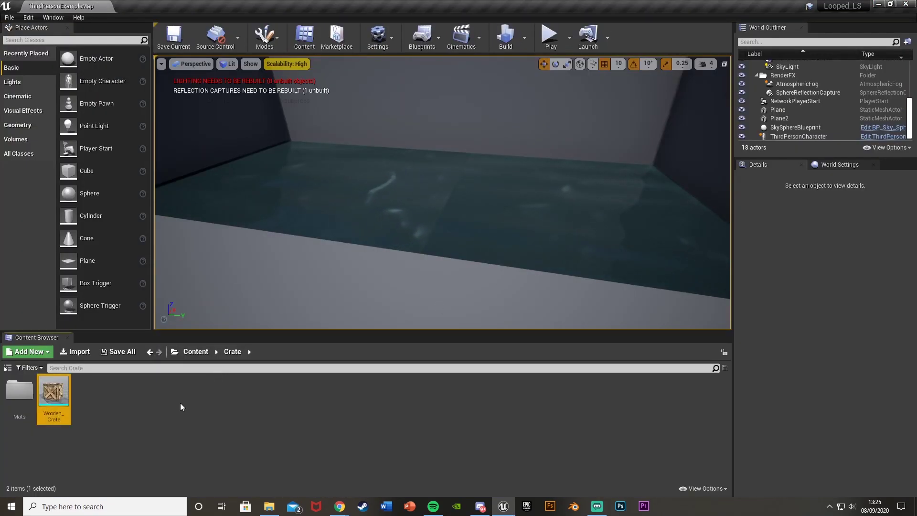
Create an Actor blueprint named Wooden_Crate_BP in the Crate folder and open it for editing
right_click(157, 407)
click(197, 162)
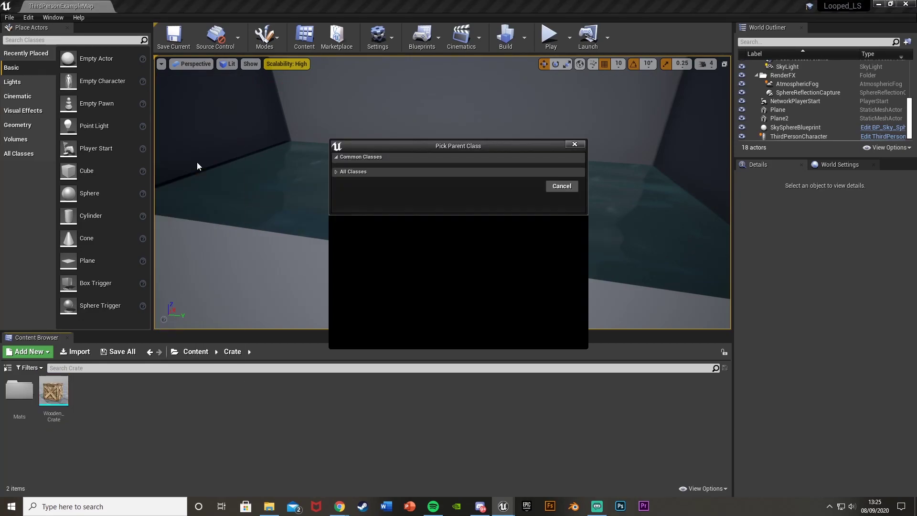
click(352, 172)
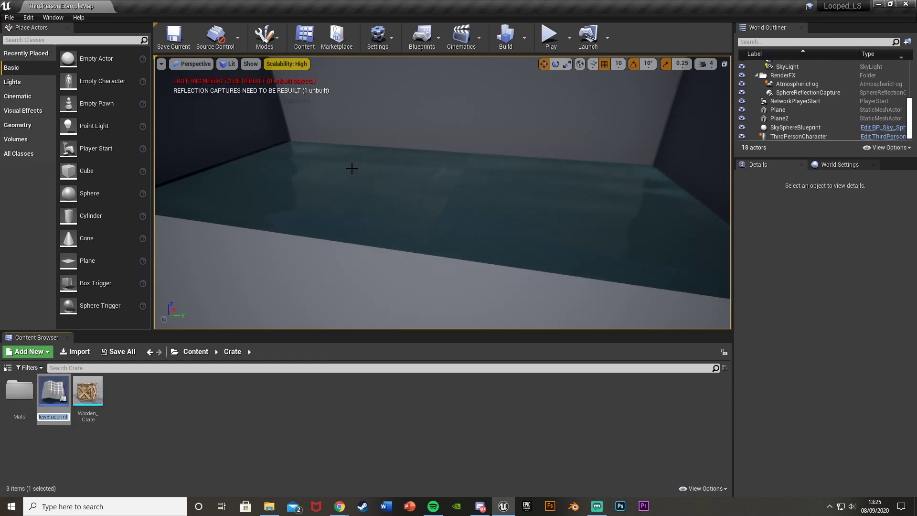
text(Wooden_Cr)
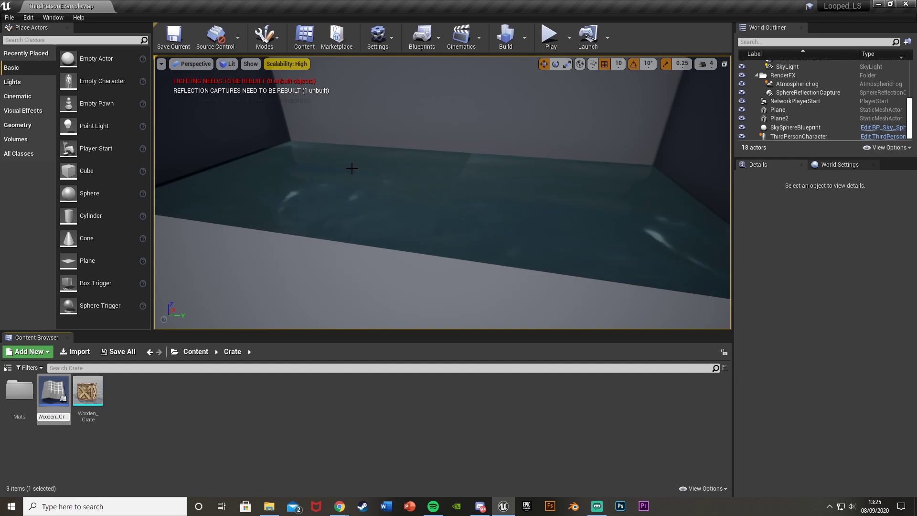
text(ate_BP)
key(Return)
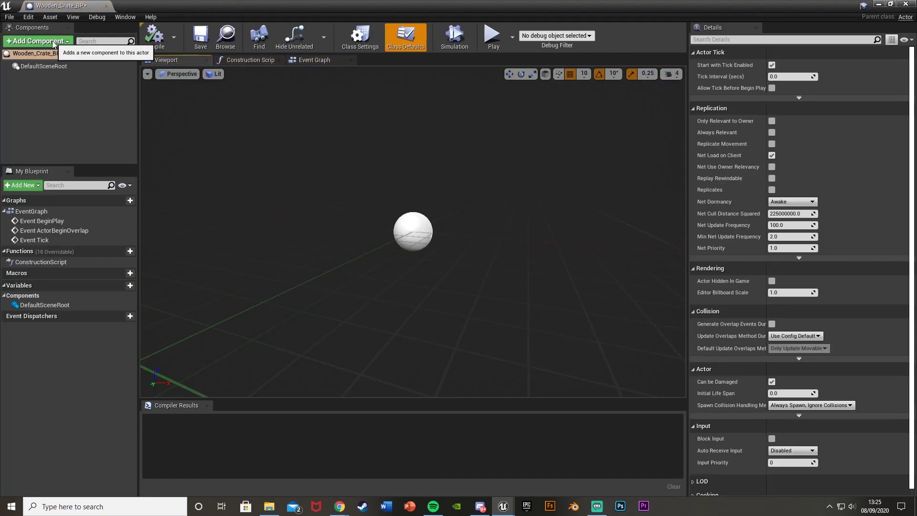
Add a Static Mesh component to the blueprint and assign the Wooden_Crate mesh to it
click(53, 44)
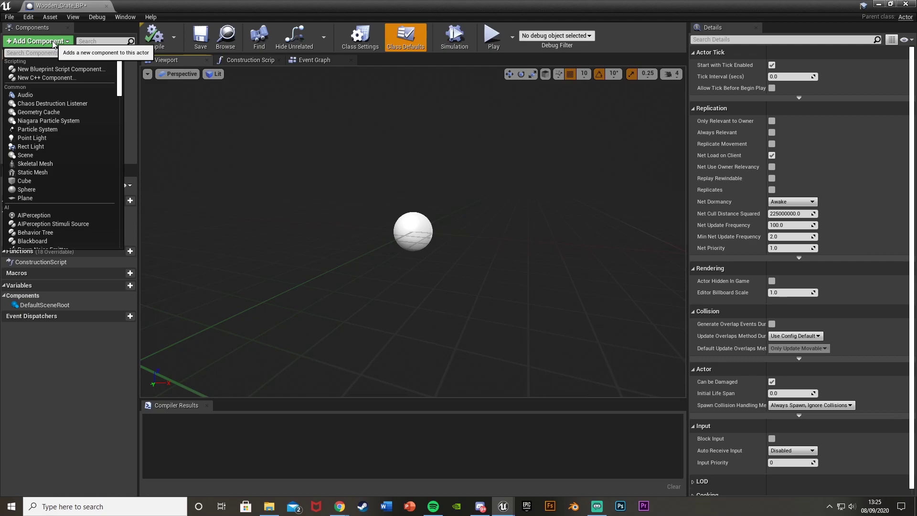
text(stat)
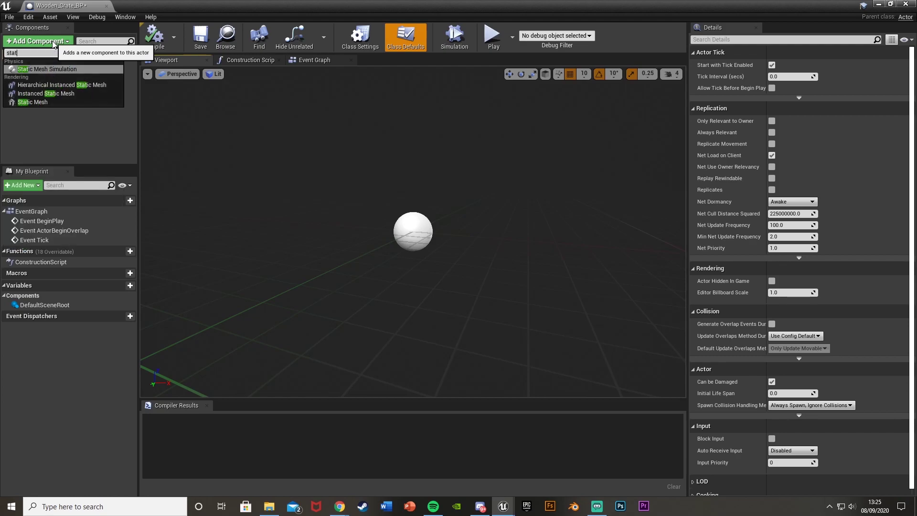
click(62, 103)
click(853, 238)
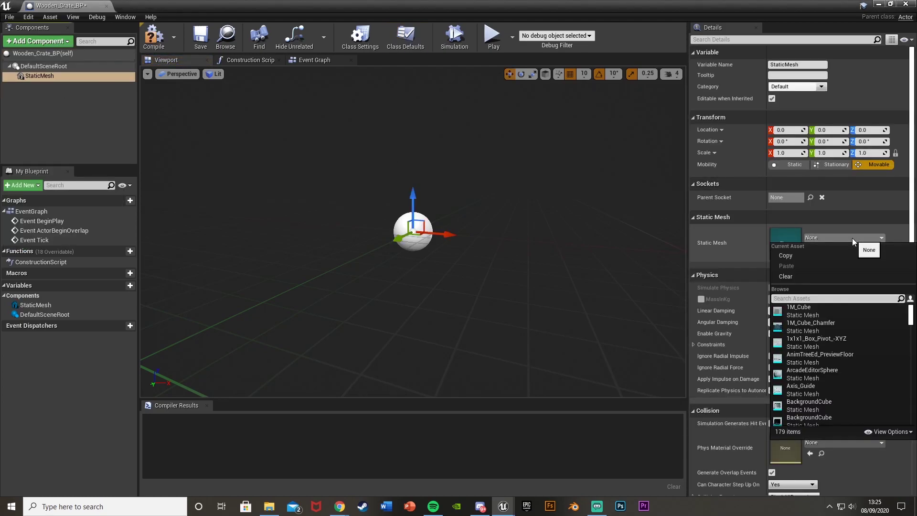
text(woo)
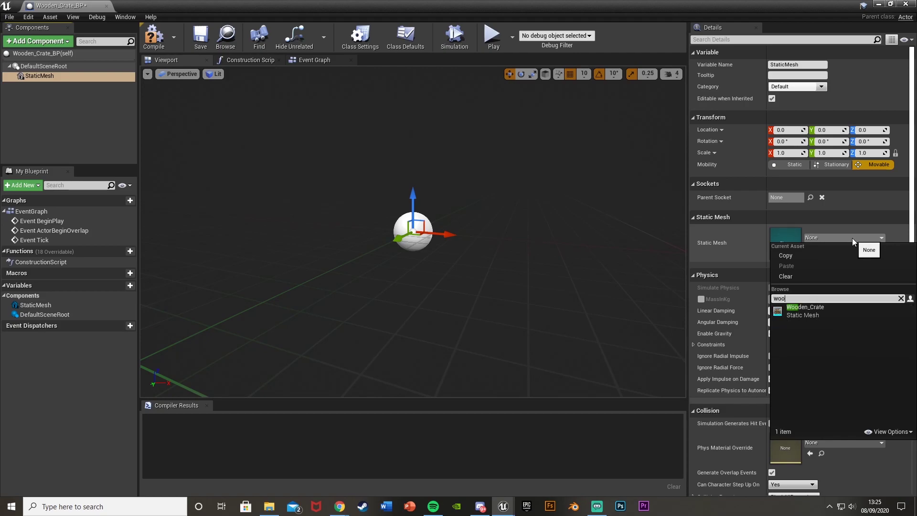
click(830, 313)
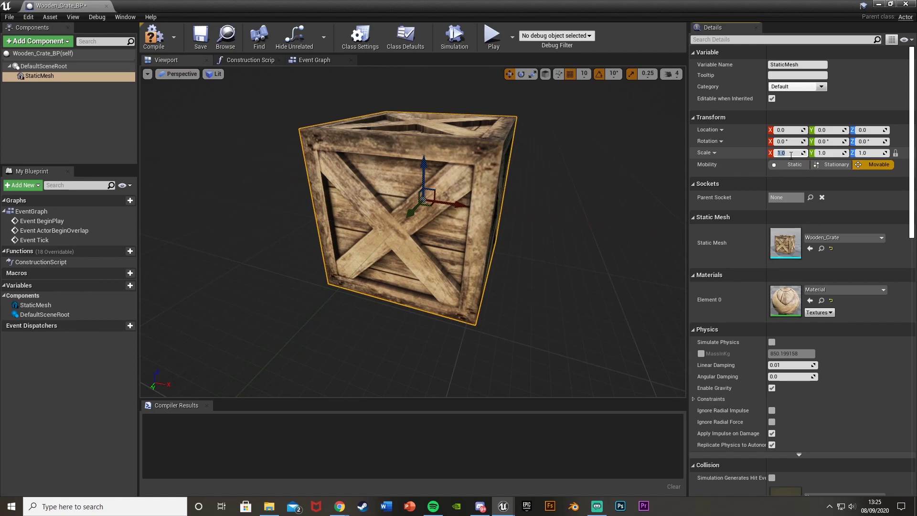
Set the crate mesh's scale to 0.5 on all axes, then compile and close the blueprint
text(0.5)
key(Return)
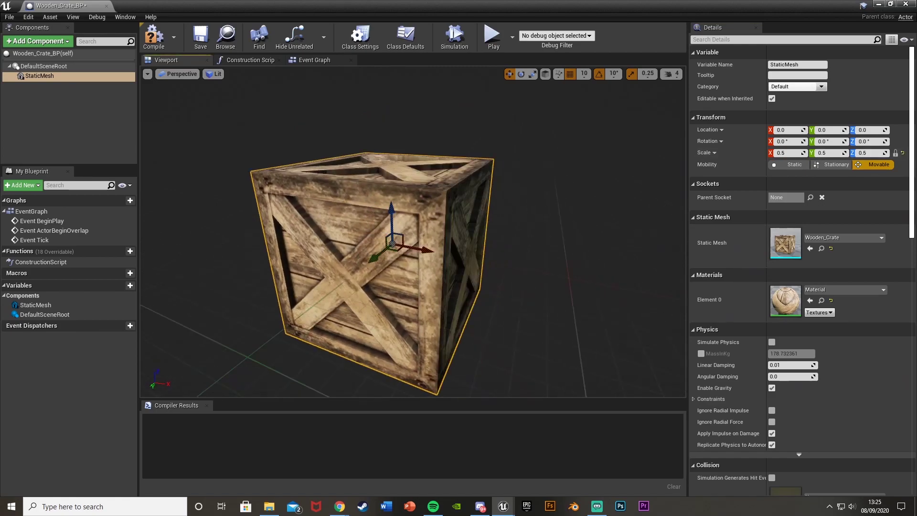
click(153, 36)
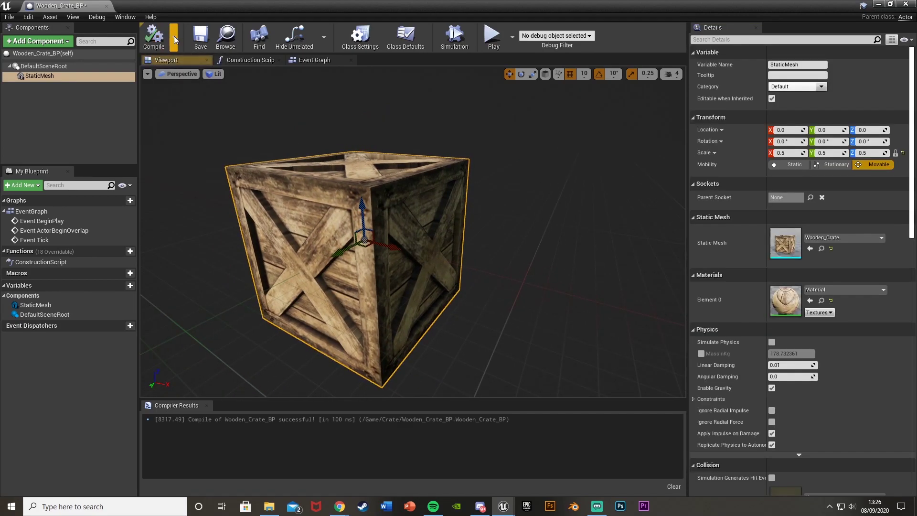
click(905, 4)
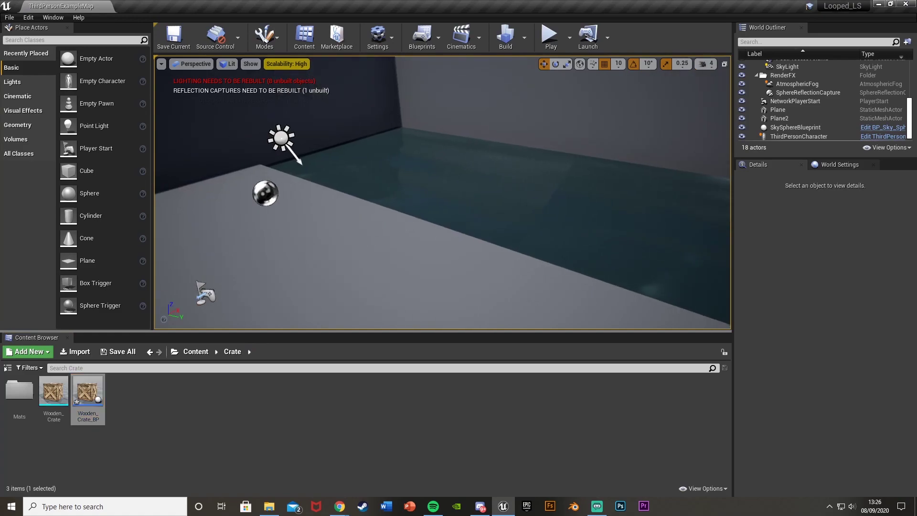
Place Wooden_Crate_BP in the water and raise it to a Z location of 120 so it floats partly submerged
drag(88, 395, 423, 201)
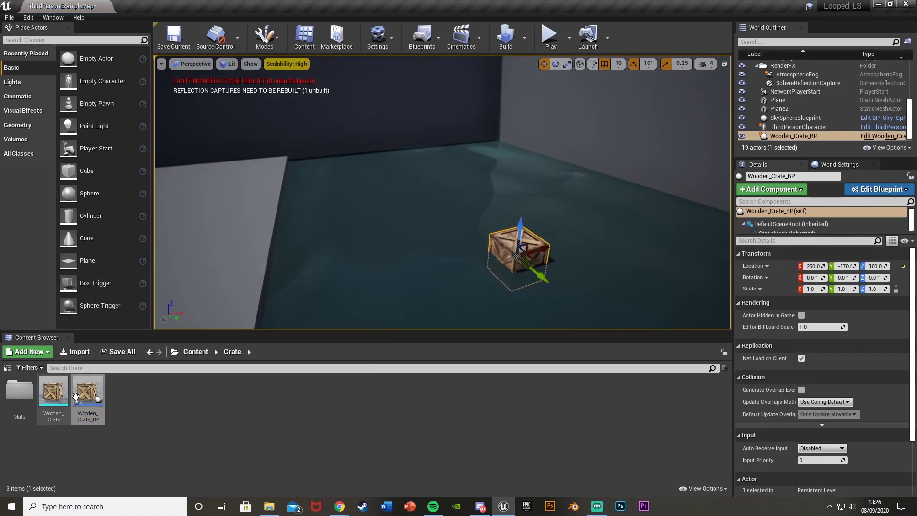
right_drag(450, 211, 506, 227)
drag(450, 212, 450, 201)
right_drag(450, 201, 469, 201)
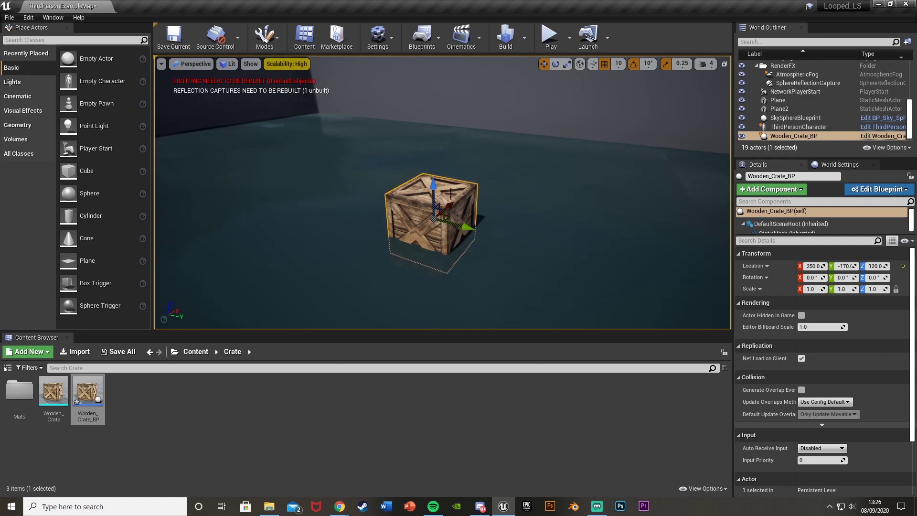
Add a level sequence saved as Crate_Bobbing_1_LS in the Crate folder
click(460, 50)
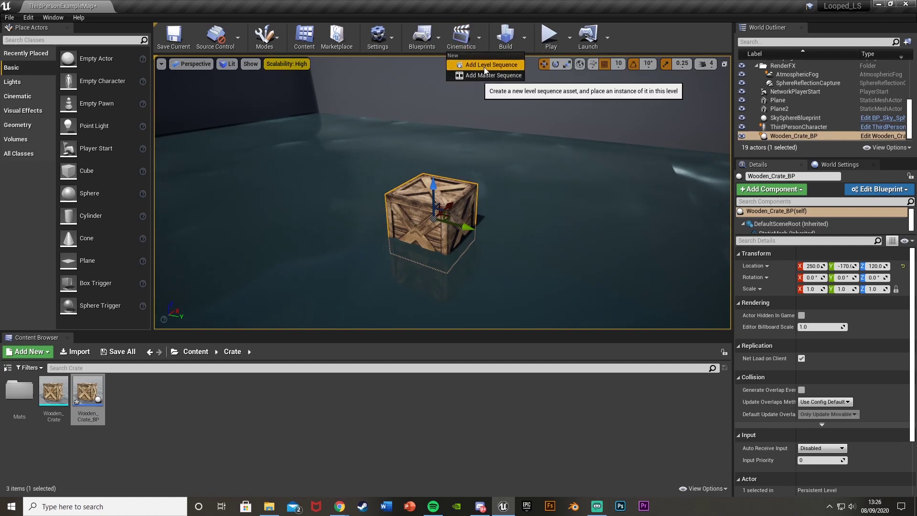
click(492, 65)
double_click(343, 129)
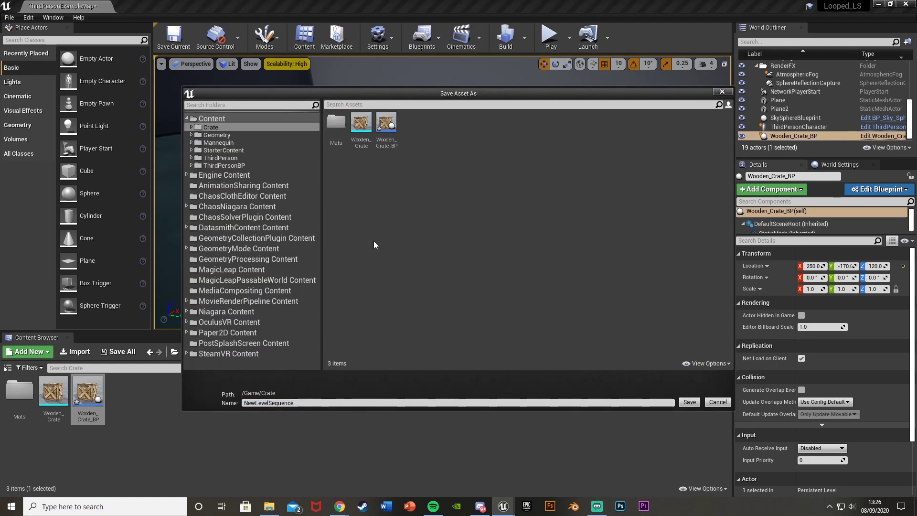
click(318, 404)
text(C)
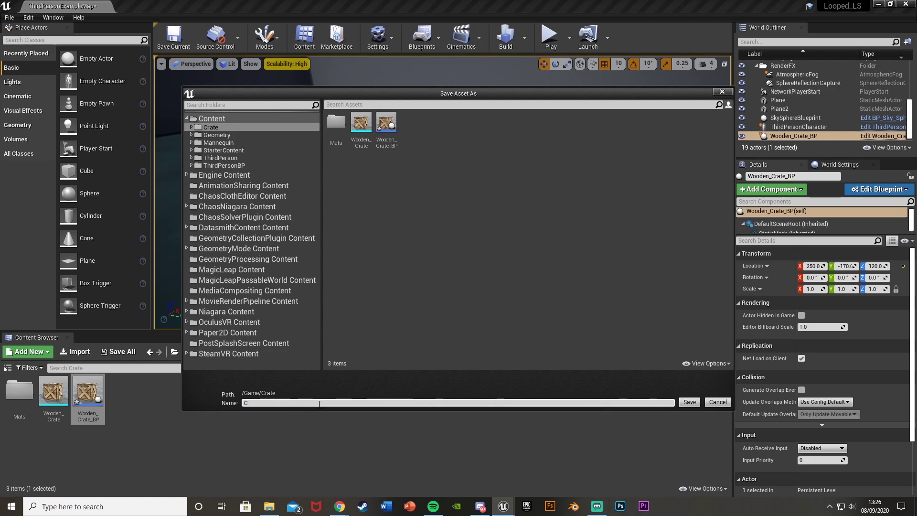
text(rate_Bobbing)
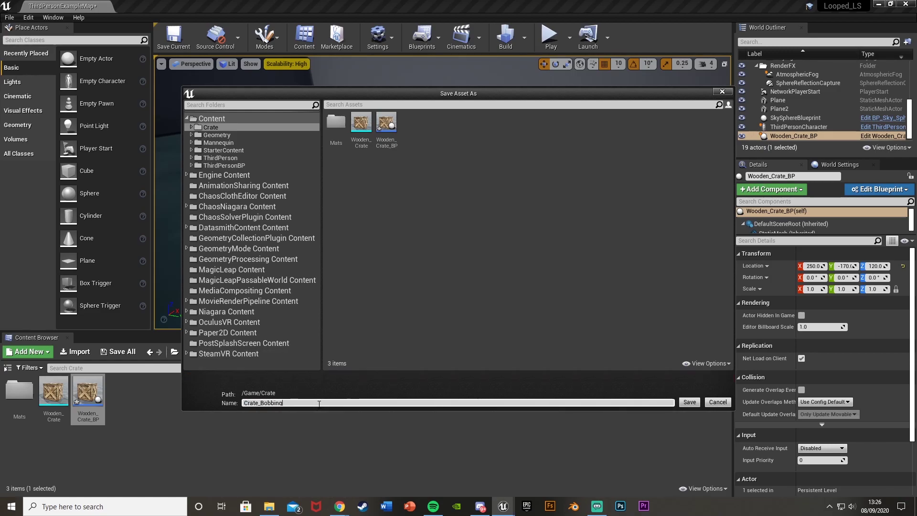
text(_1_LS)
key(Return)
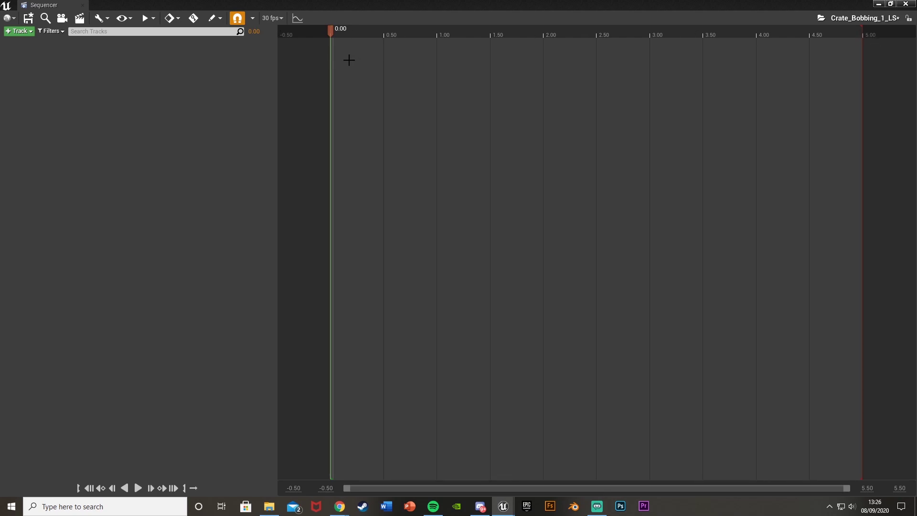
Examine the sequence's frame rate, time display, playback range and playback speed options
click(270, 22)
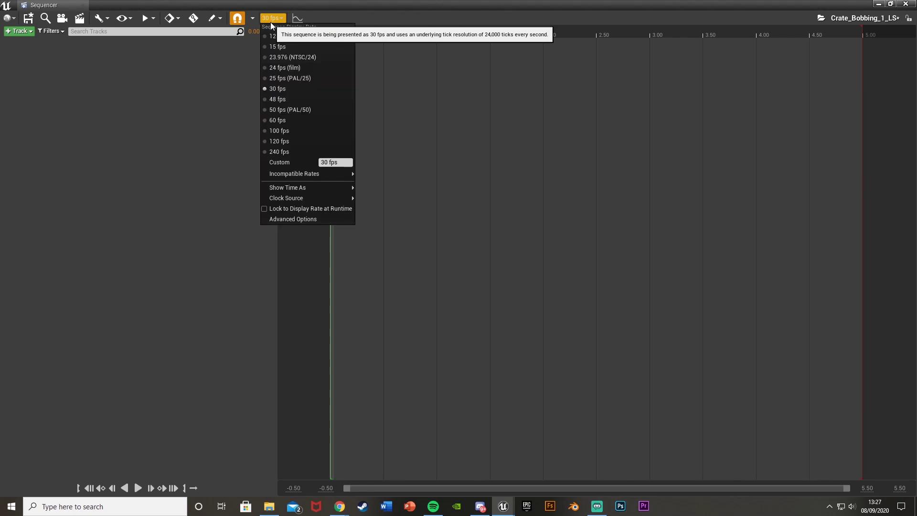
mouse_move(297, 191)
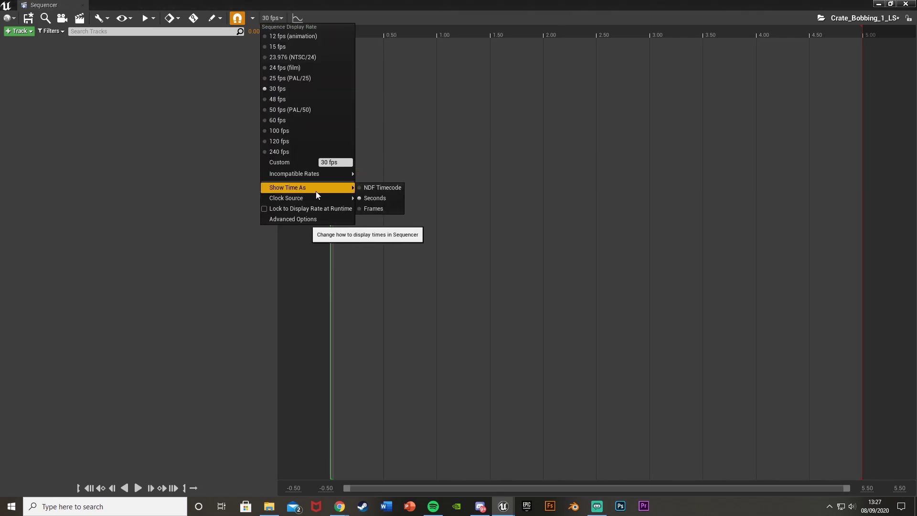
click(373, 210)
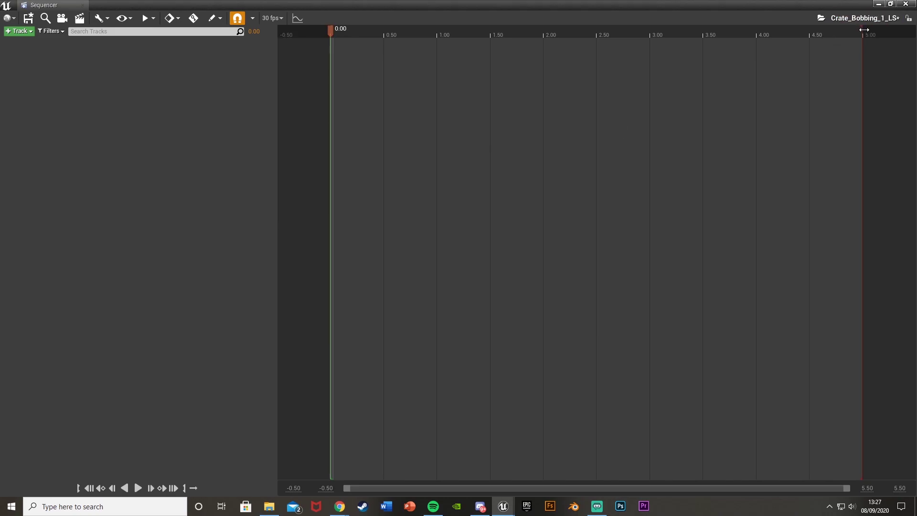
mouse_move(862, 29)
mouse_down()
mouse_move(762, 28)
mouse_move(867, 39)
mouse_up()
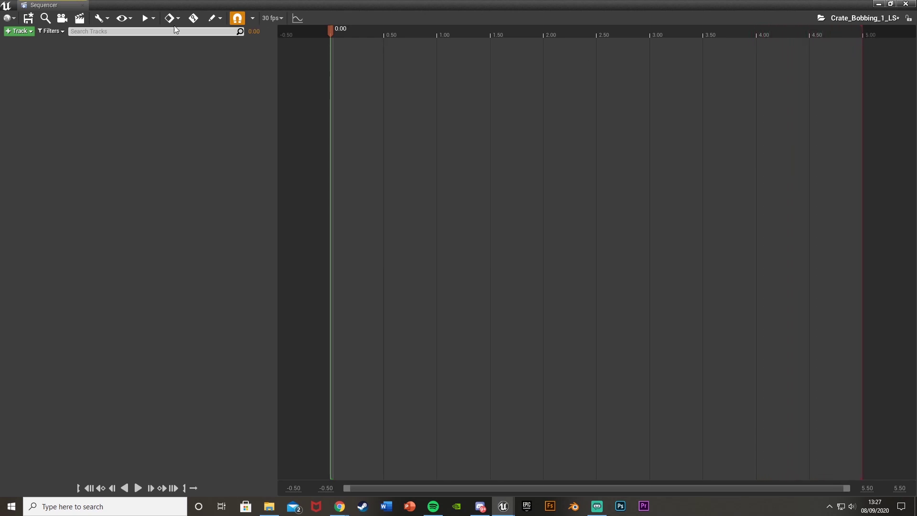
click(144, 20)
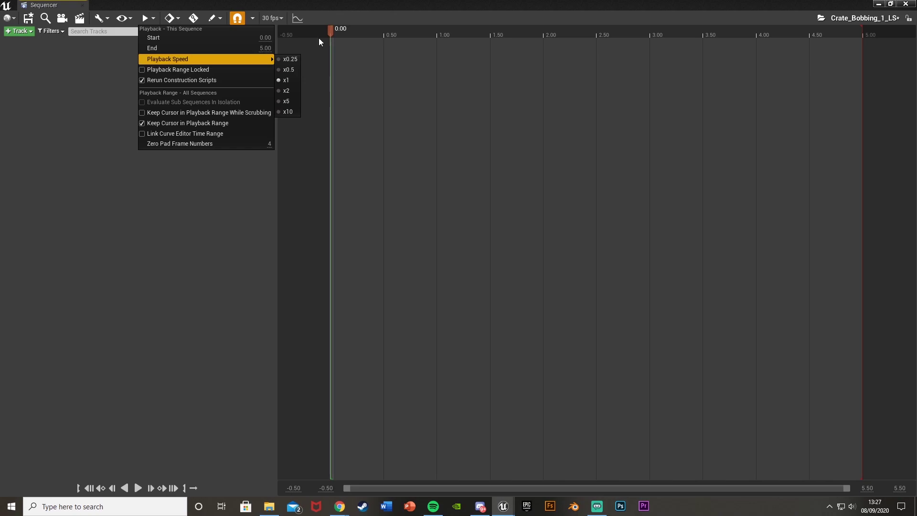
click(559, 162)
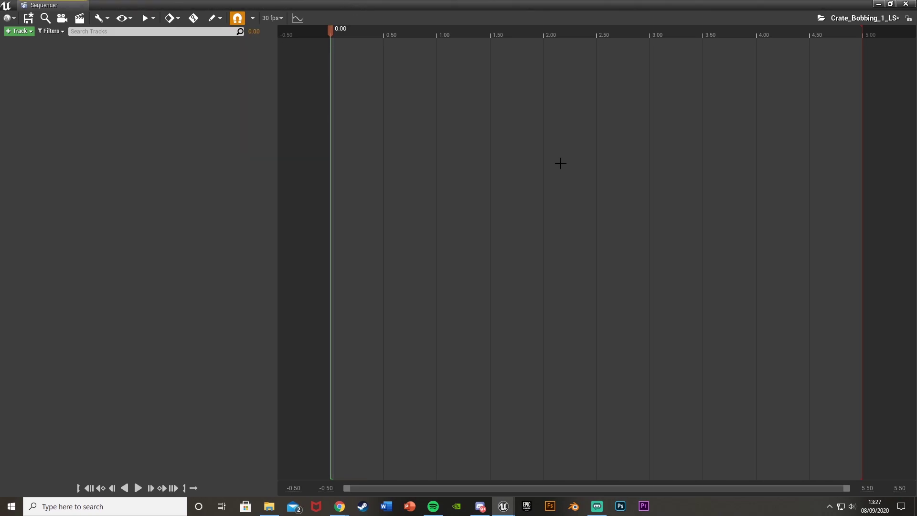
Restore the Sequencer to a smaller floating window and place it so the crate stays visible beside it
click(889, 5)
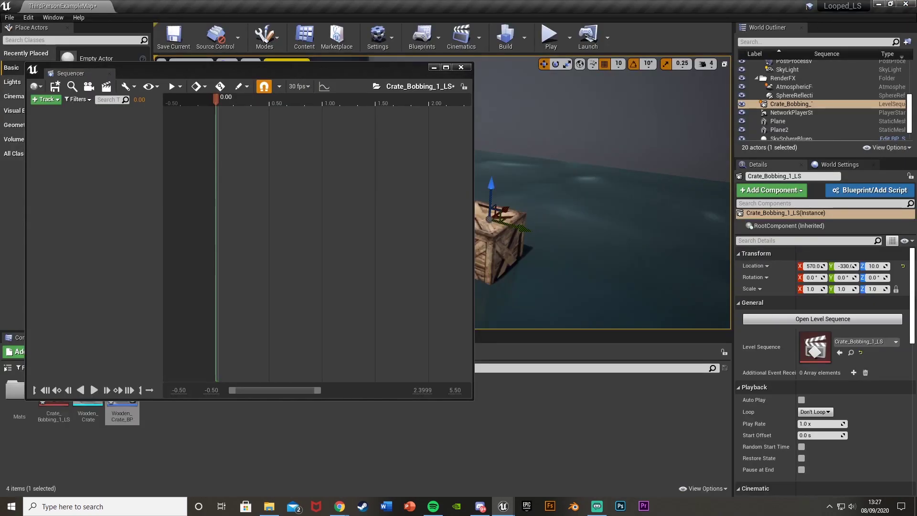
scroll(597, 225, down, 3)
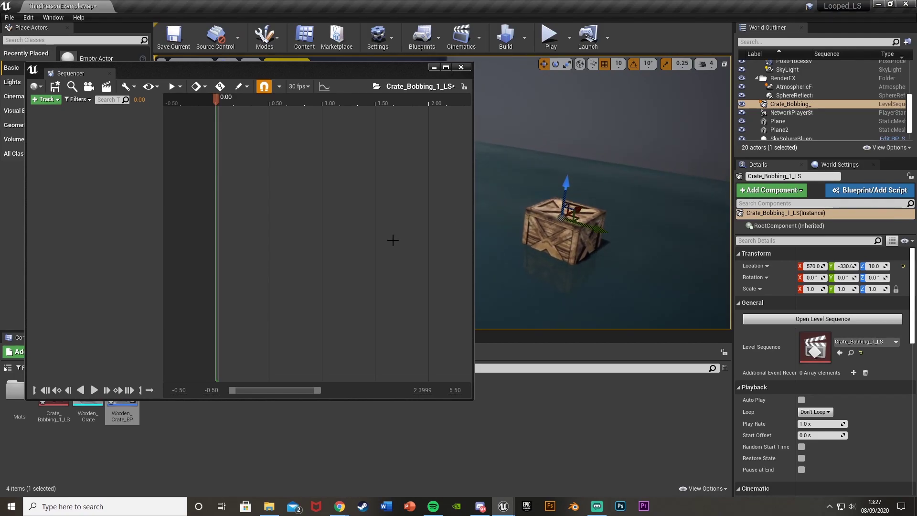
drag(382, 72, 364, 58)
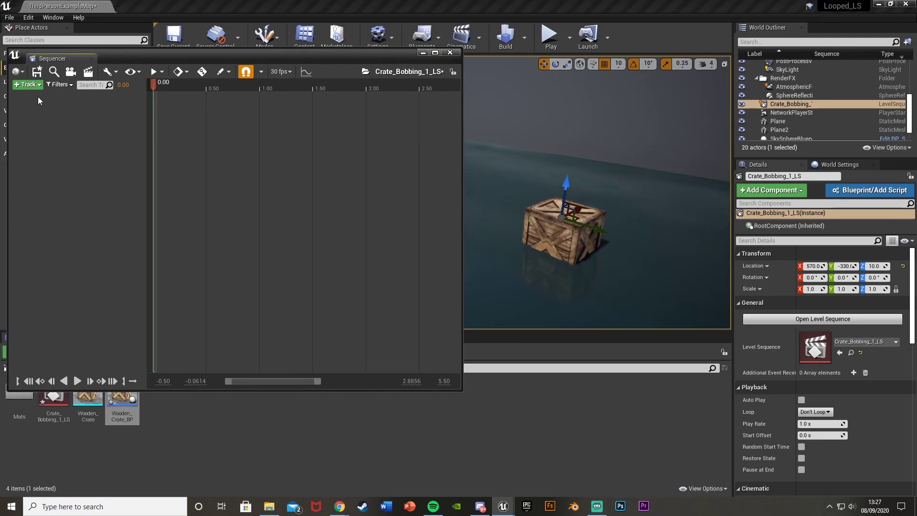
Add the Wooden_Crate_BP actor from the level to the Crate_Bobbing_1_LS sequence
click(571, 235)
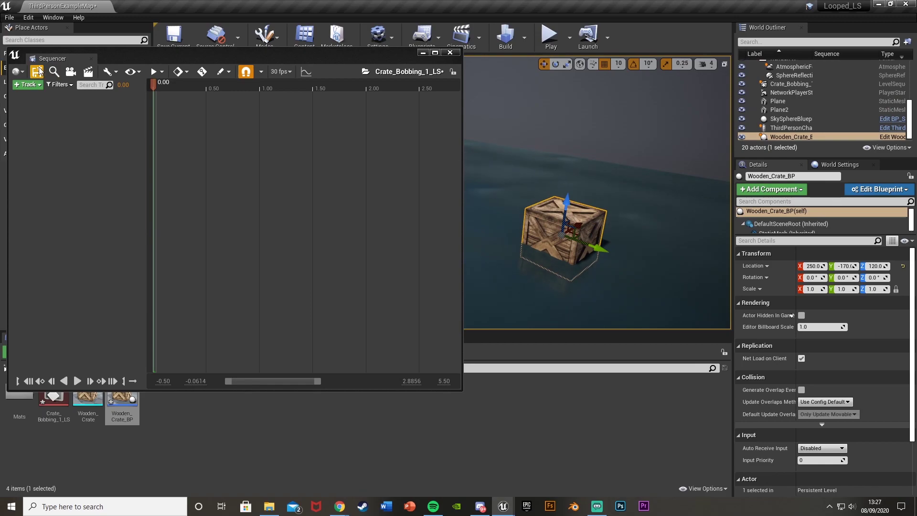
click(40, 87)
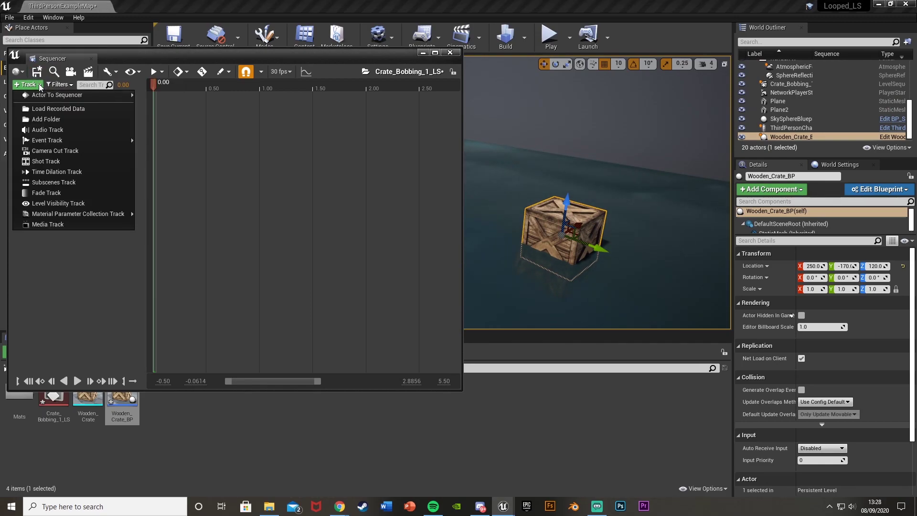
mouse_move(40, 97)
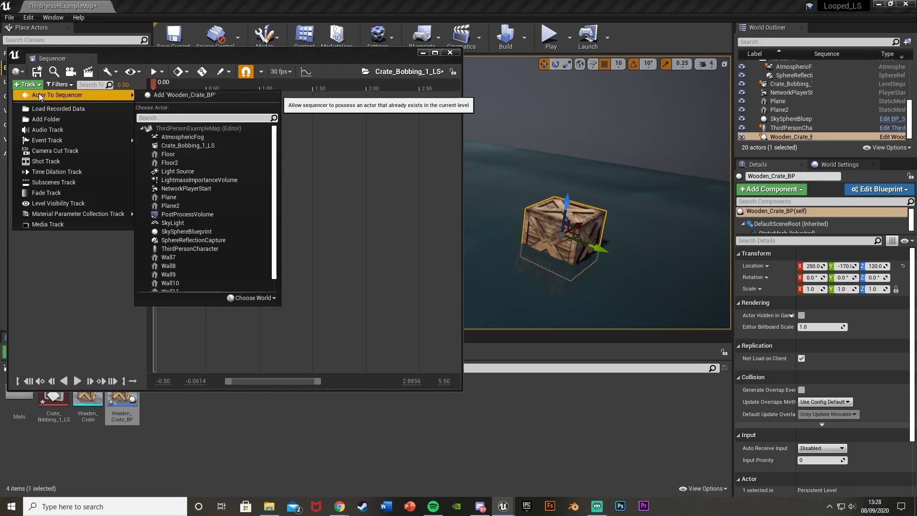
click(170, 94)
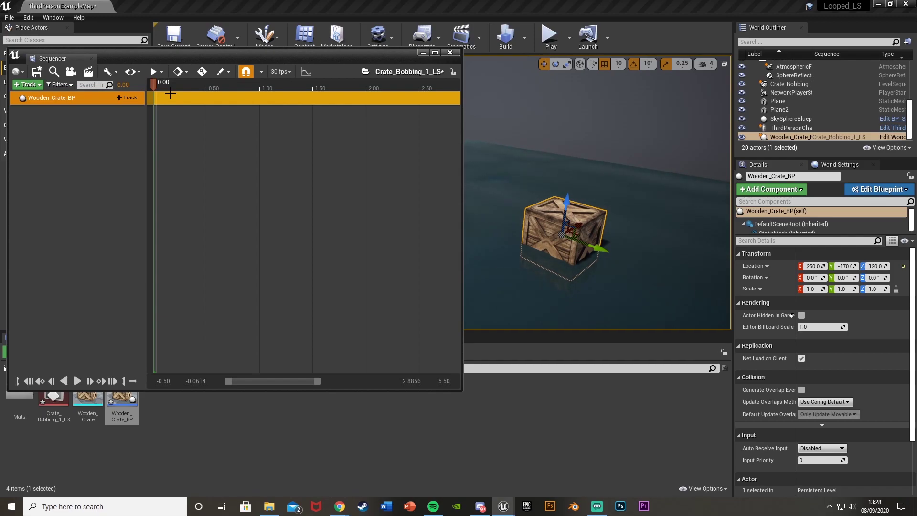
Add a Transform track to Wooden_Crate_BP and expand its Location channels
click(122, 98)
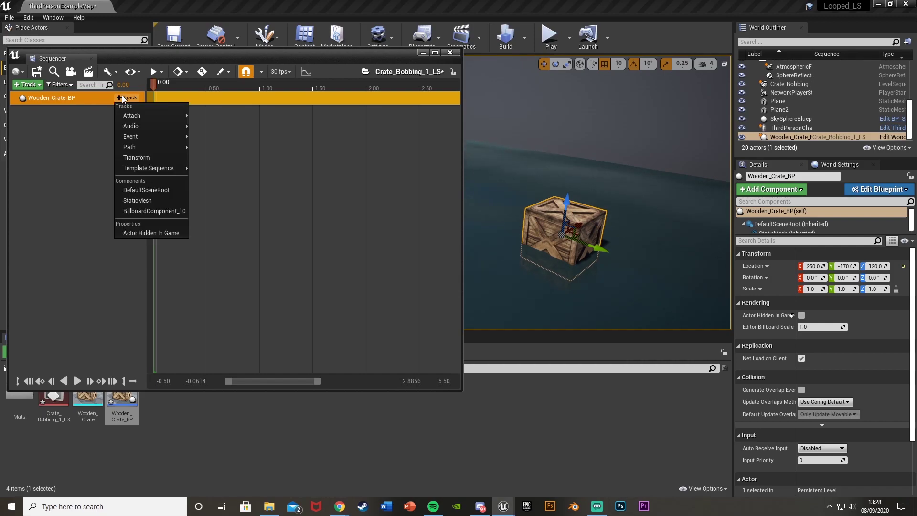
click(151, 156)
click(20, 110)
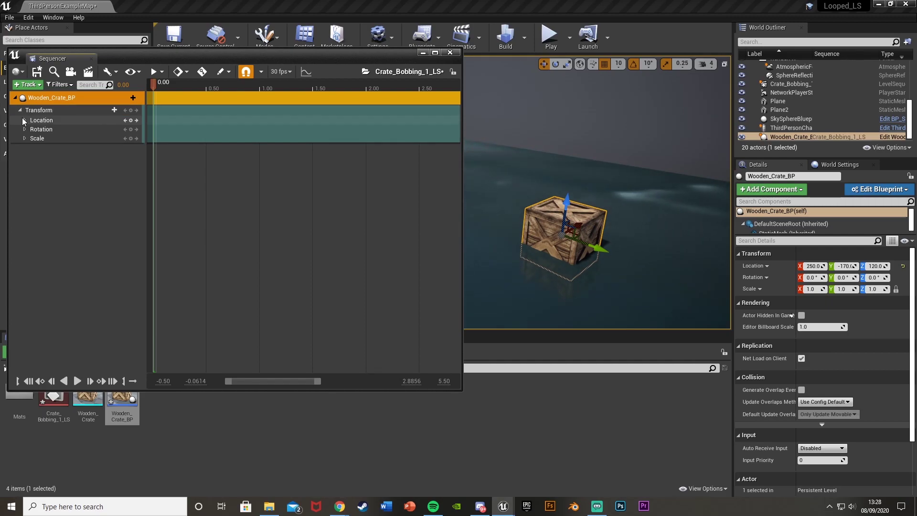
click(22, 118)
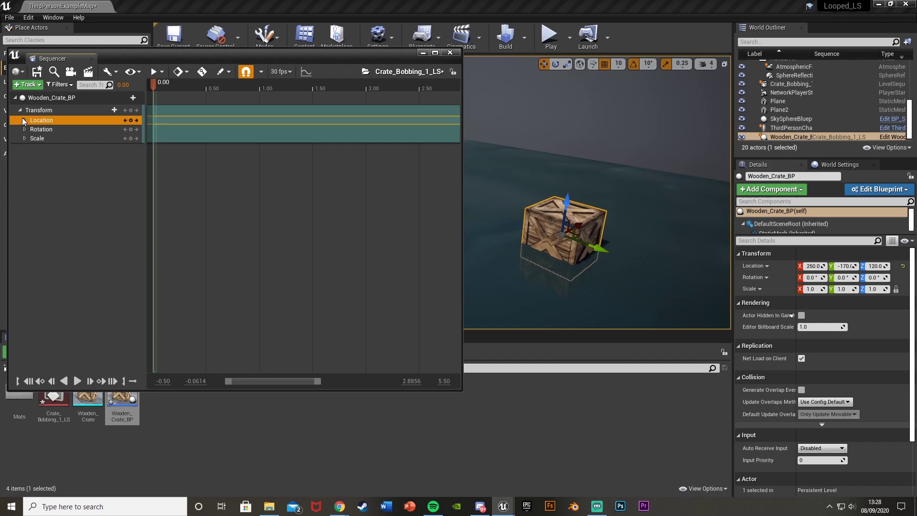
click(25, 120)
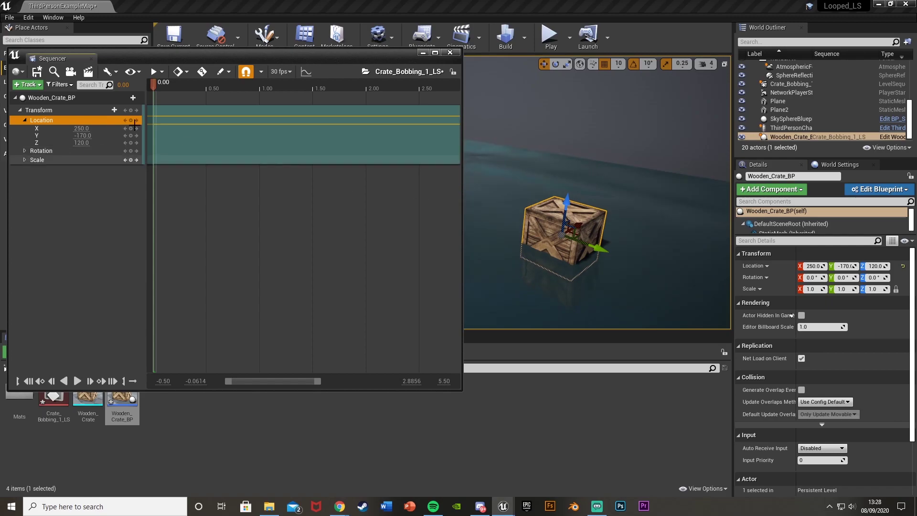
Raise the crate to a Z location of 140 and key its Z location at 0.00 seconds
right_drag(546, 197, 651, 210)
drag(519, 191, 520, 214)
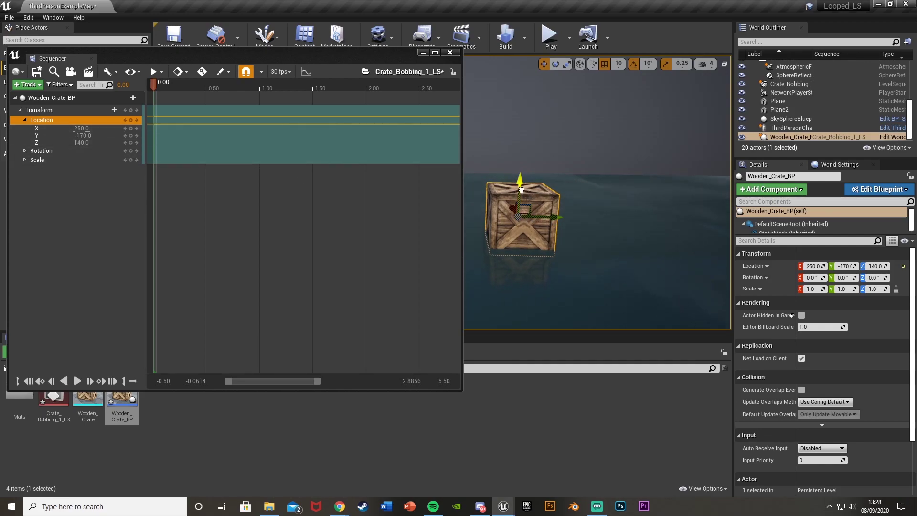
mouse_move(520, 188)
mouse_down()
mouse_move(521, 210)
mouse_move(521, 181)
mouse_move(520, 191)
mouse_up()
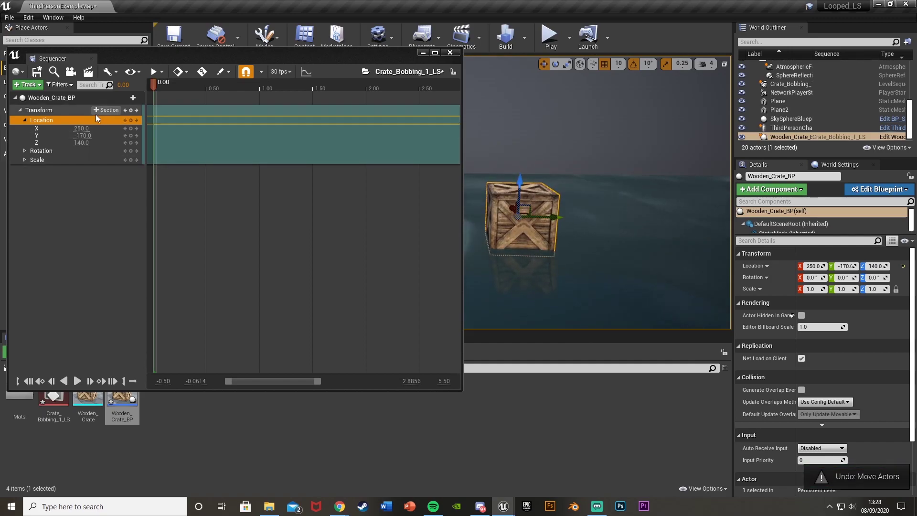
click(131, 142)
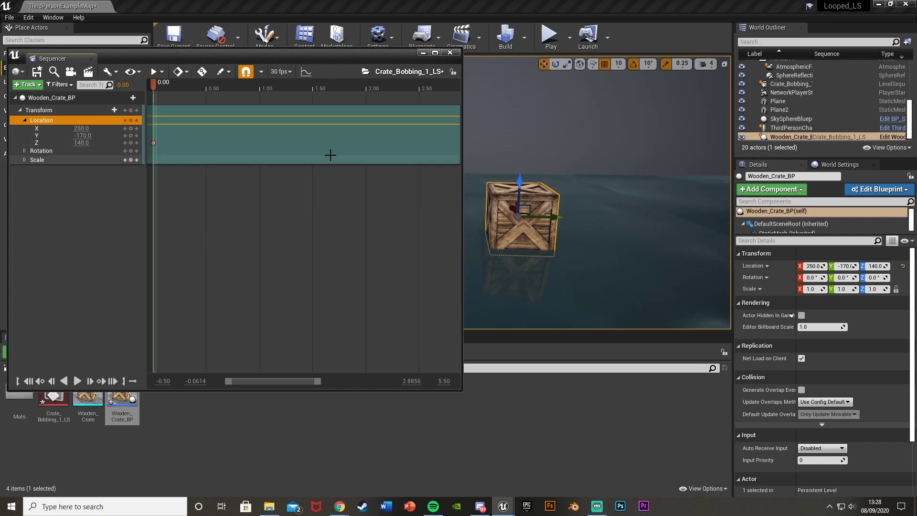
At 2.50 seconds, lower the crate to a Z location of 70 and key its Z location
drag(155, 86, 420, 97)
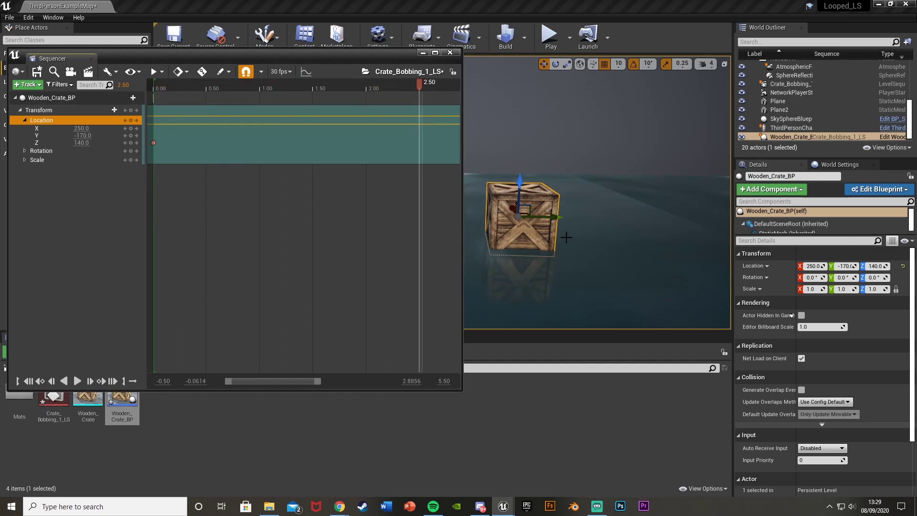
drag(520, 185, 520, 224)
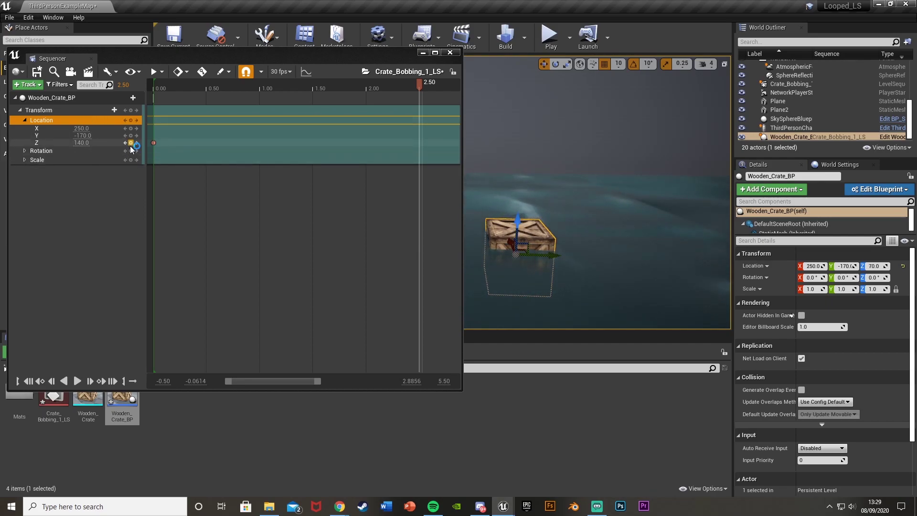
click(131, 143)
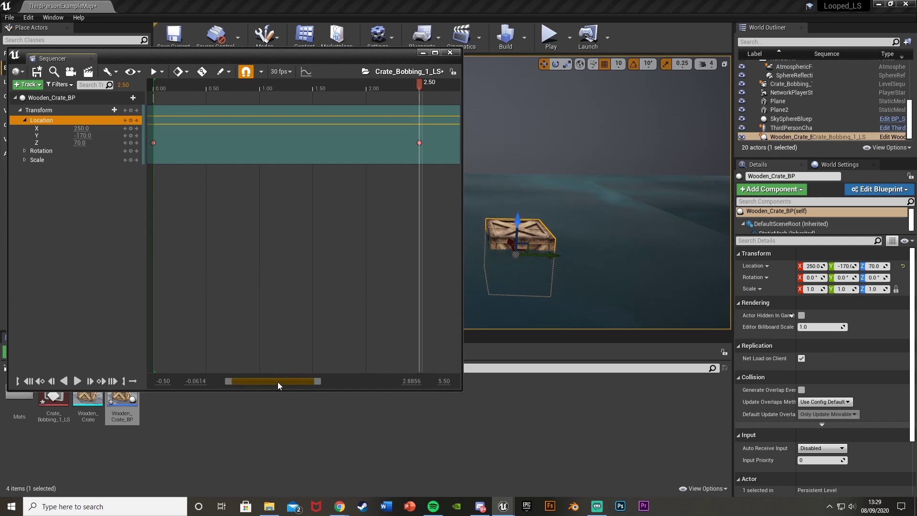
At 5.00 seconds, raise the crate back to a Z location of 140 and key its Z location
drag(281, 382, 342, 380)
drag(184, 86, 449, 99)
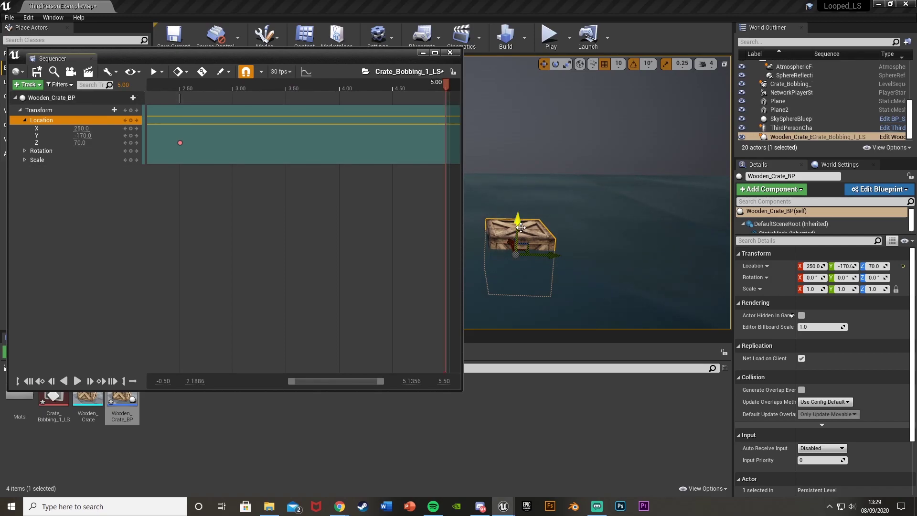
drag(521, 224, 521, 189)
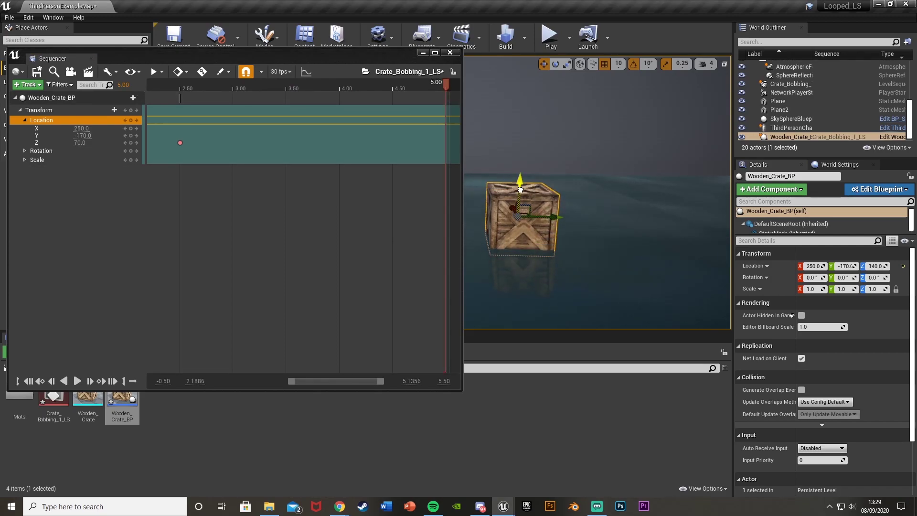
click(131, 142)
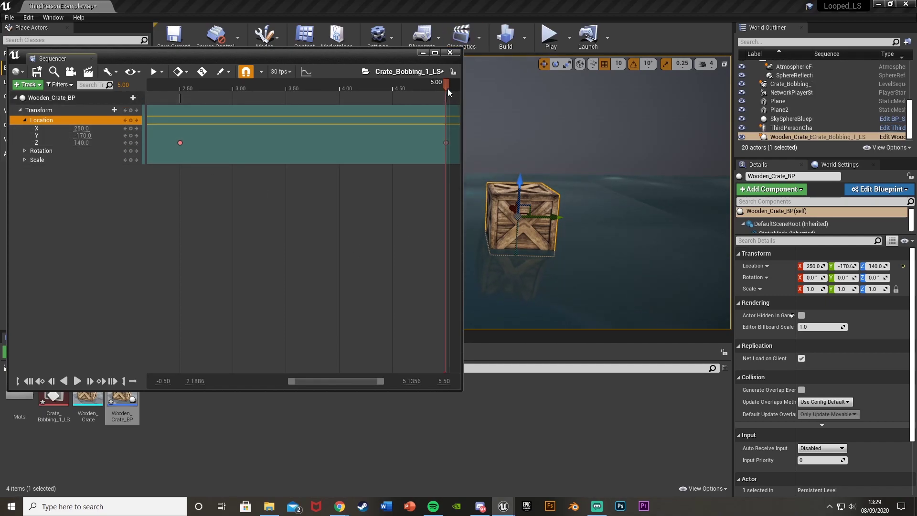
Scrub back through the sequence to preview the crate's vertical bobbing motion
drag(448, 93, 149, 87)
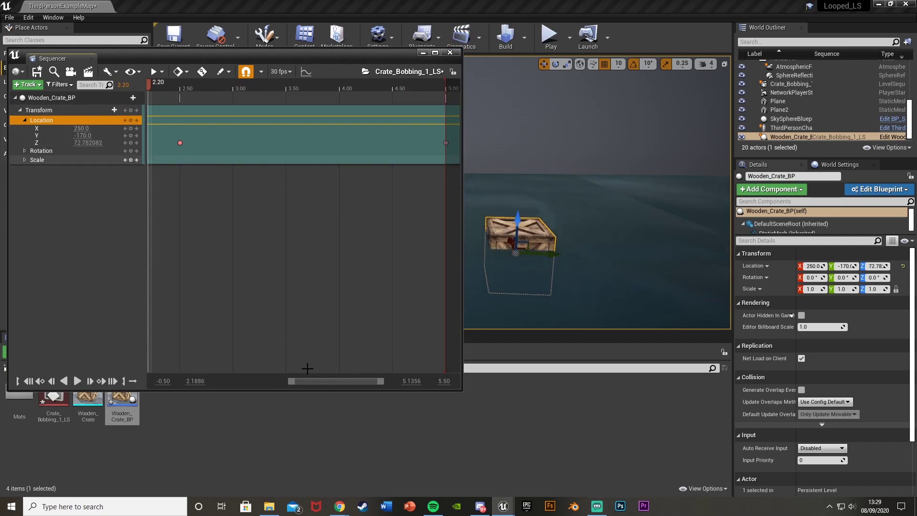
drag(321, 380, 272, 381)
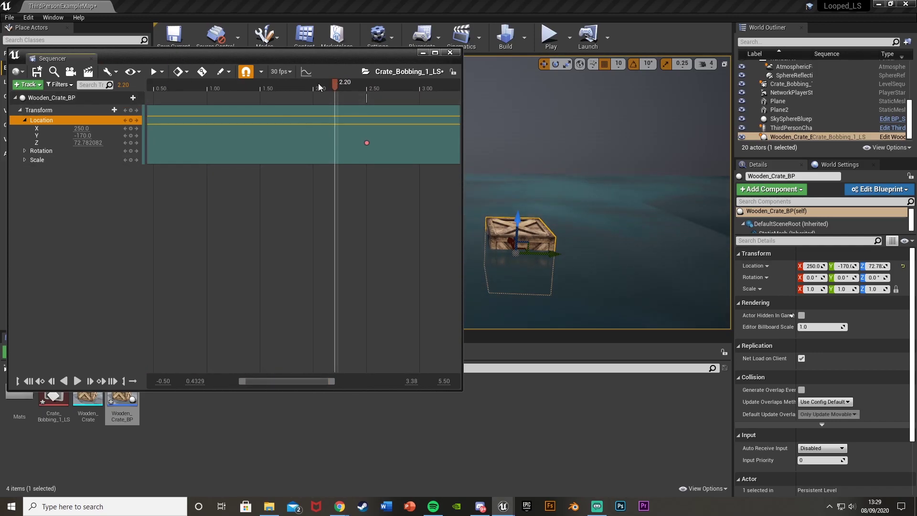
drag(319, 88, 163, 113)
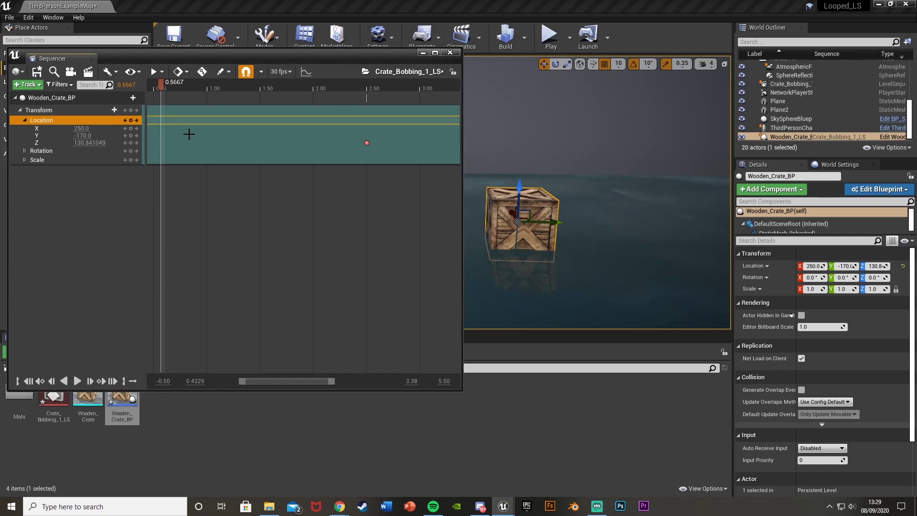
drag(274, 382, 319, 382)
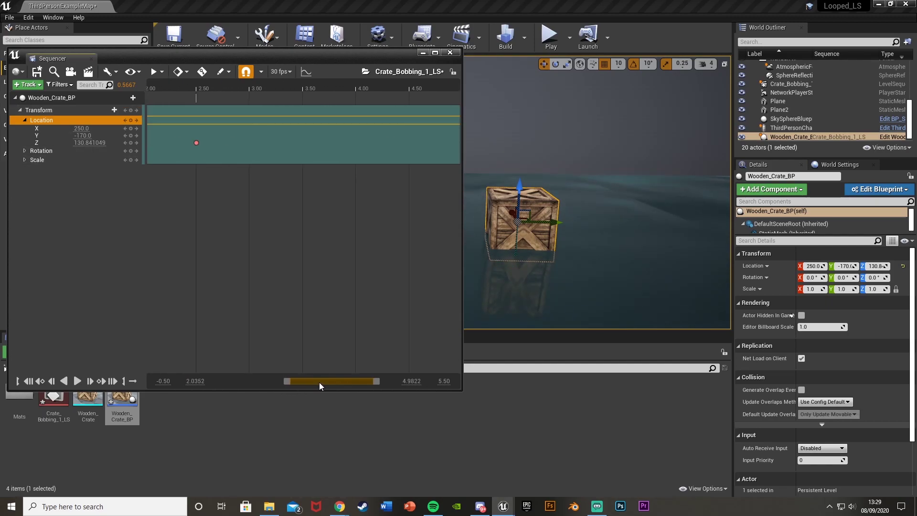
Save the Crate_Bobbing_1_LS sequence and close the Sequencer
click(36, 73)
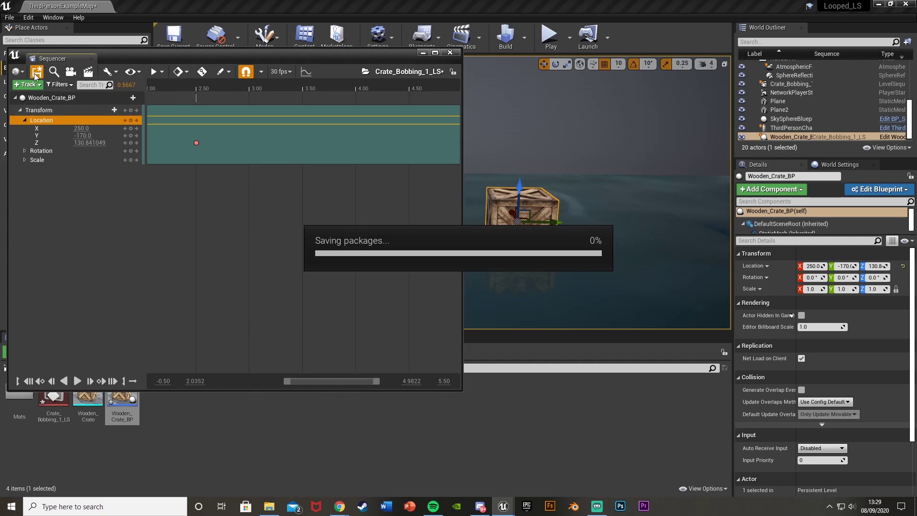
click(450, 53)
right_drag(485, 107, 511, 106)
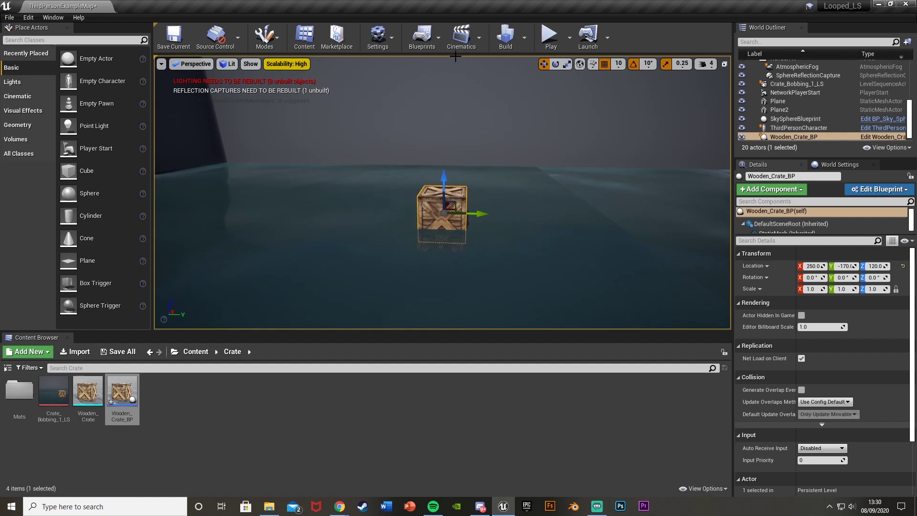
Open the Level Blueprint and add an Event BeginPlay node to its event graph
click(437, 48)
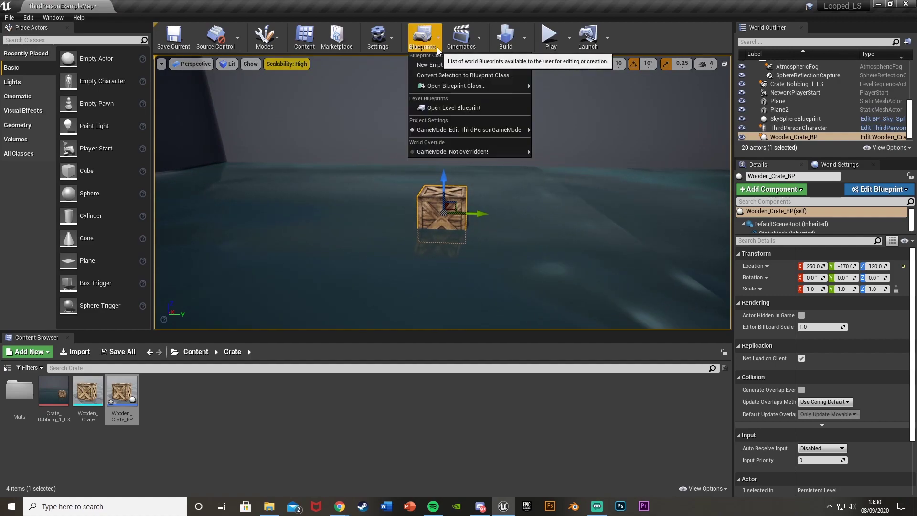
click(434, 110)
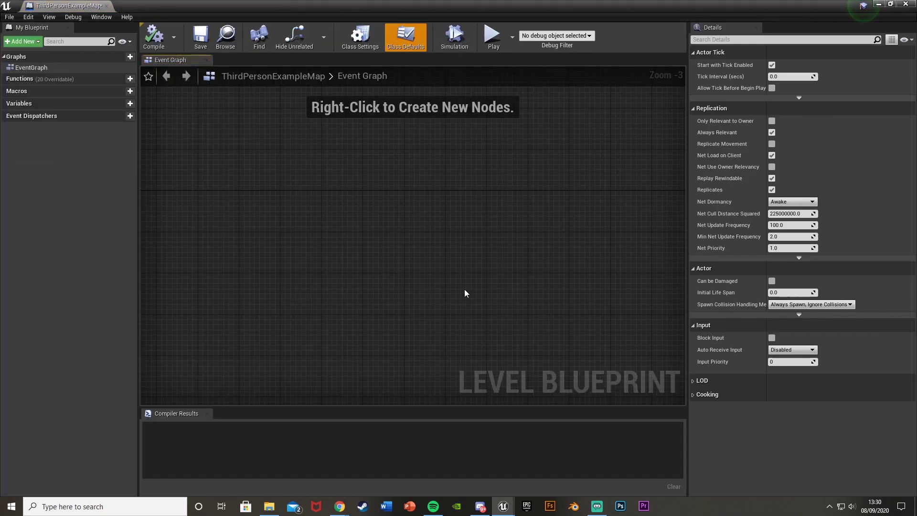
right_click(275, 187)
text(event begin)
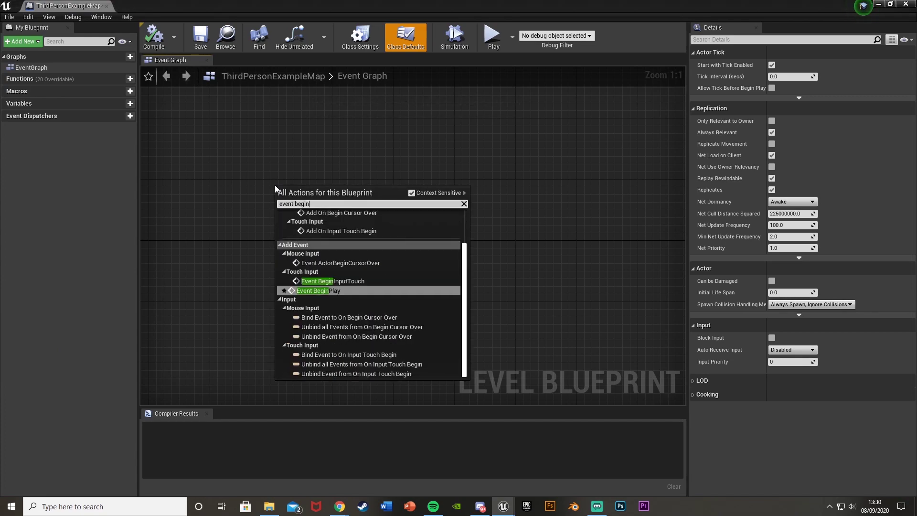
key(Return)
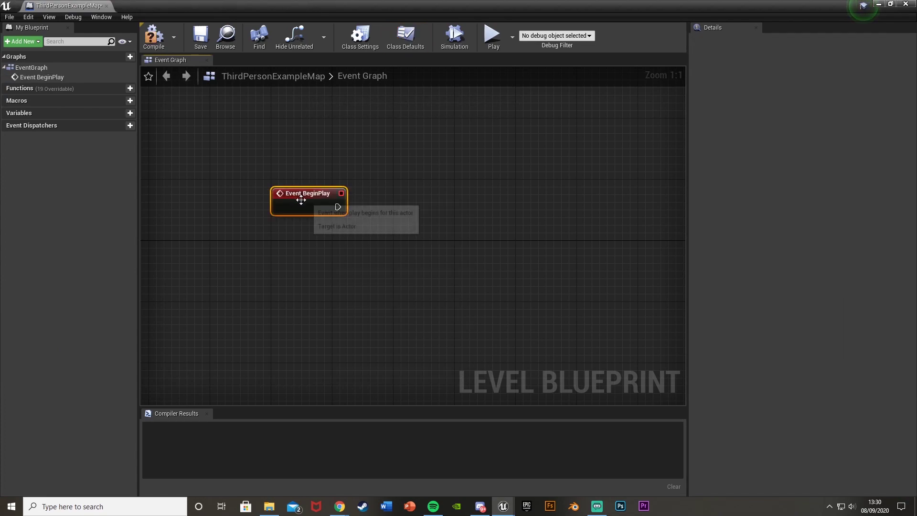
Add a reference to the level's Crate_Bobbing_1_LS actor to the Level Blueprint graph, then maximize the blueprint window again
click(892, 5)
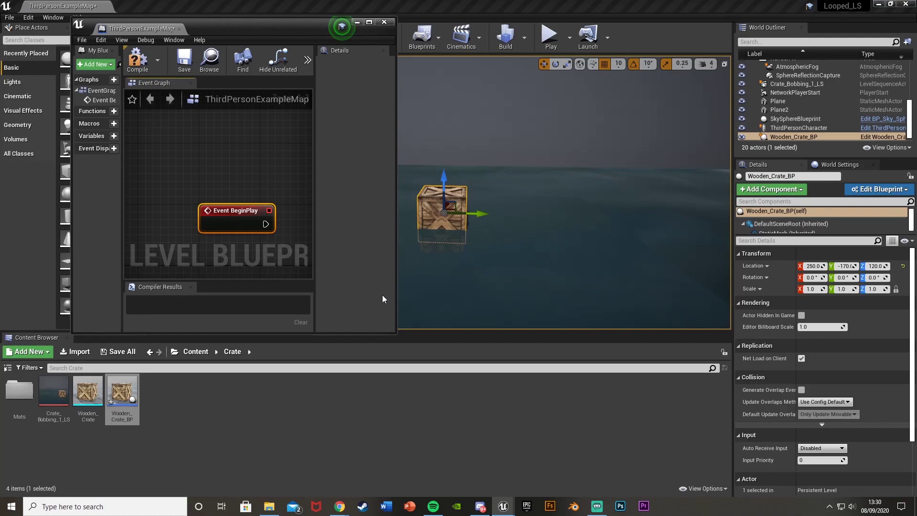
click(57, 402)
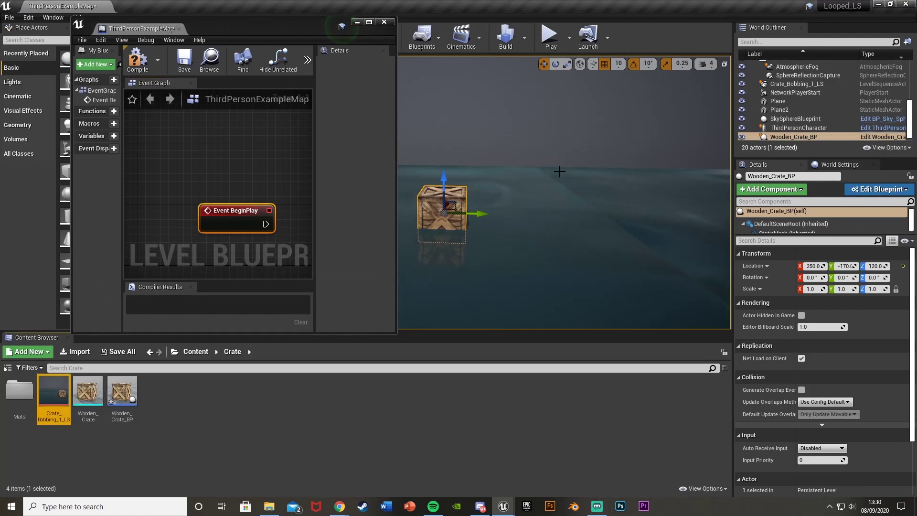
right_drag(559, 170, 578, 166)
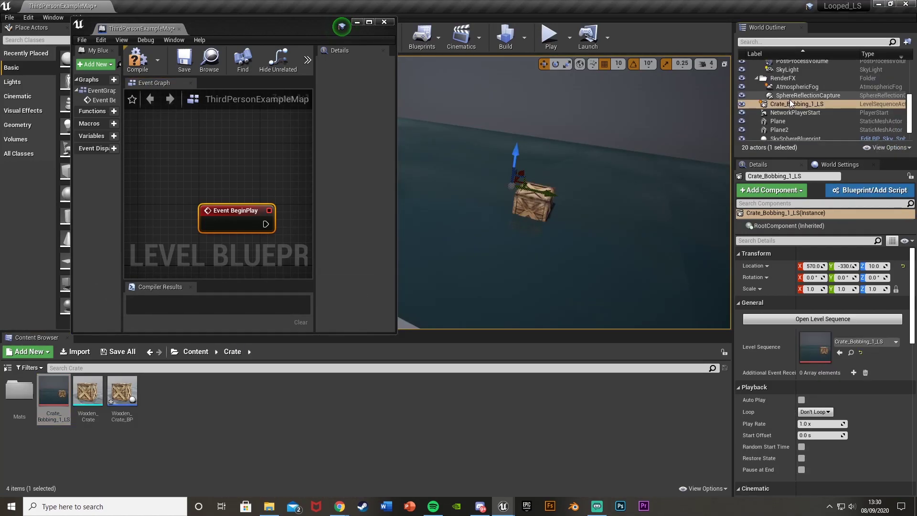
drag(789, 105, 219, 170)
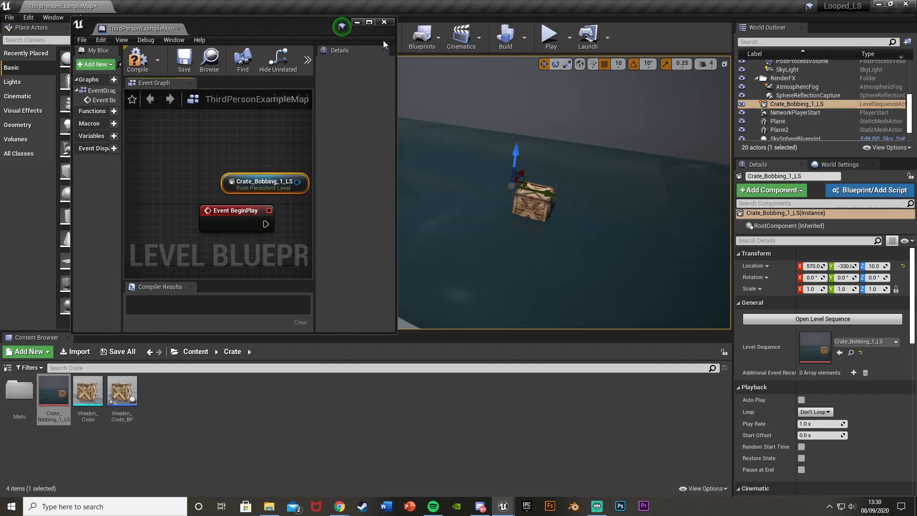
click(369, 23)
Add a Get Sequence Player node connected to the Crate_Bobbing_1_LS reference
drag(298, 156, 363, 224)
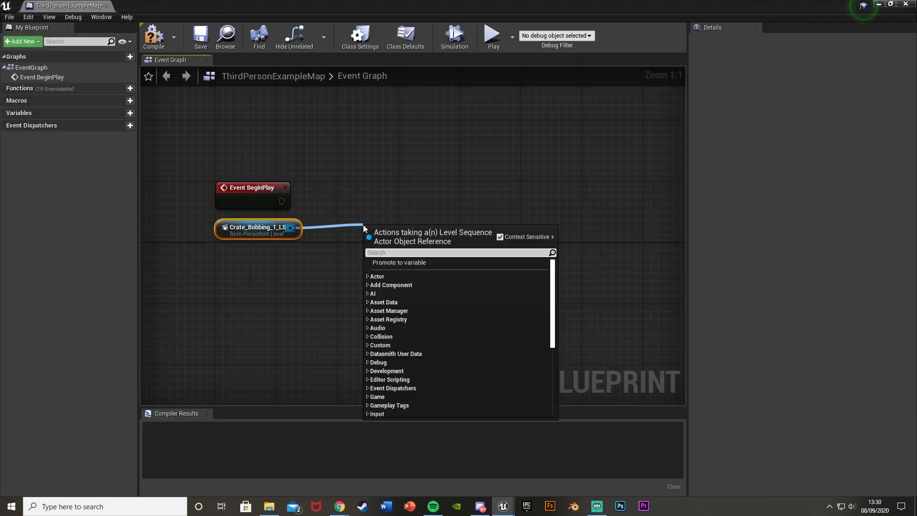
text(get seq)
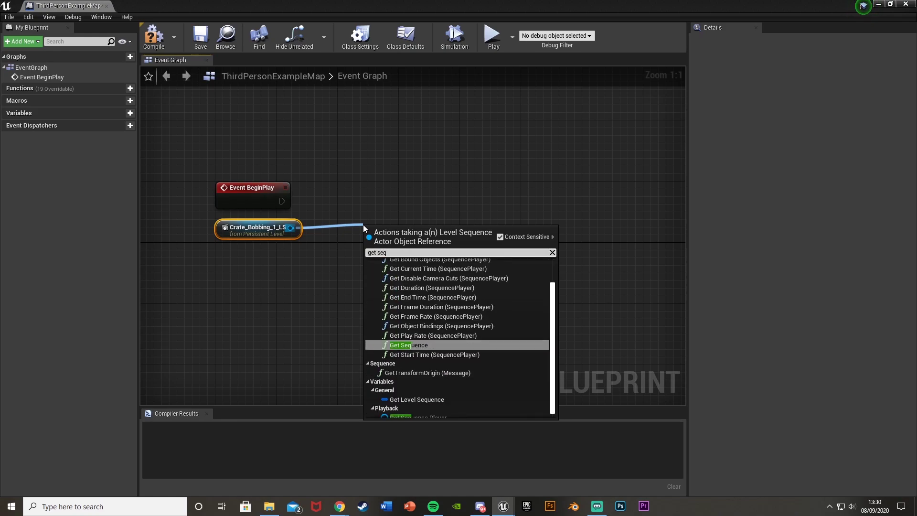
key(ctrl+a)
text(sequence pla)
click(411, 414)
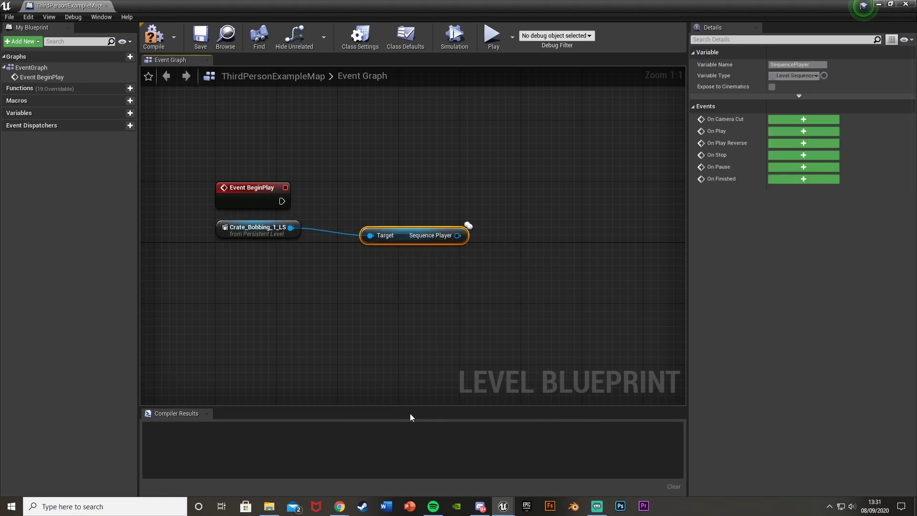
Add a Play node targeting the Sequence Player output and connect Event BeginPlay's execution output to it
drag(410, 232, 502, 238)
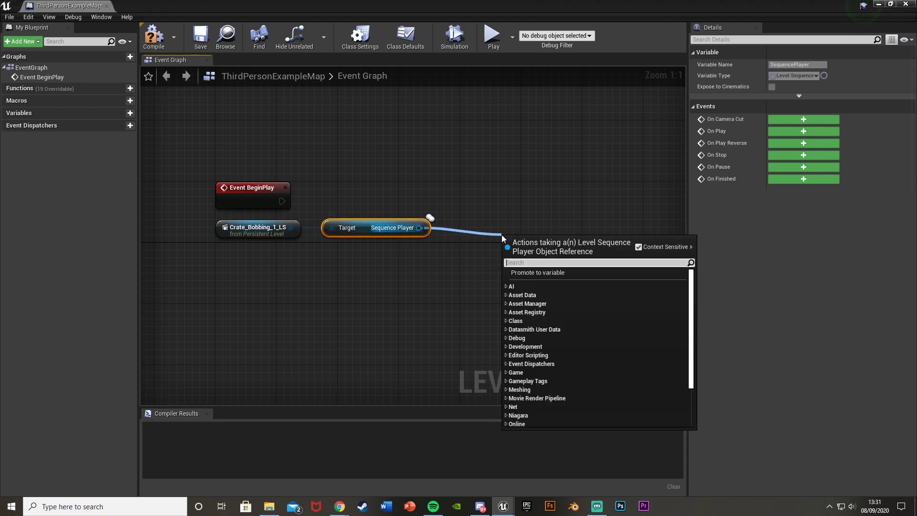
text(play)
key(Return)
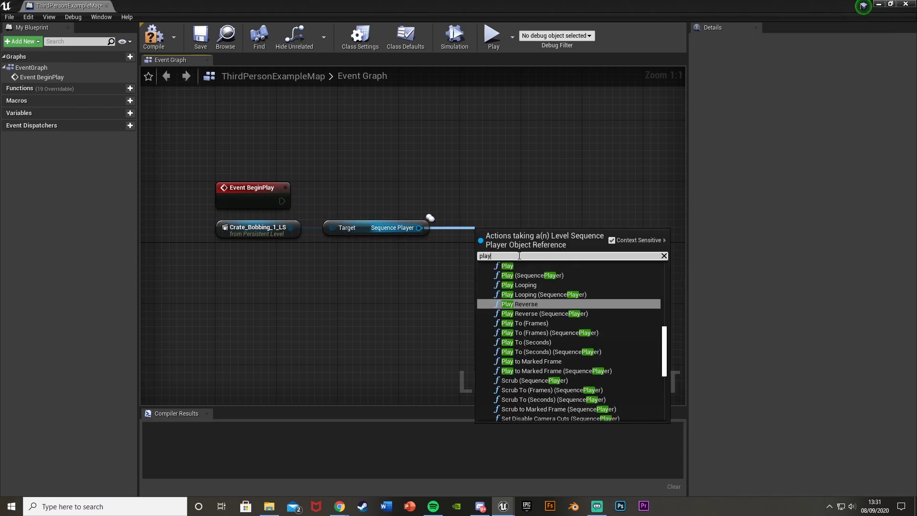
click(520, 266)
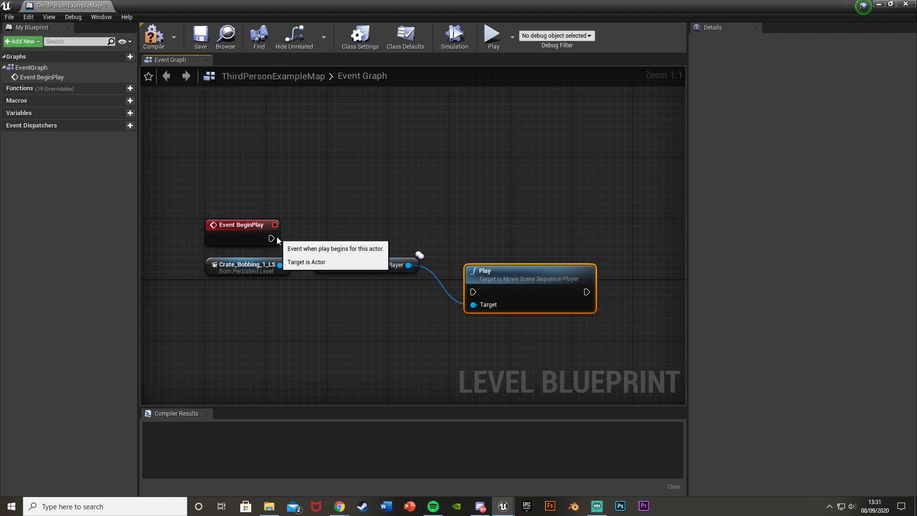
drag(277, 239, 510, 222)
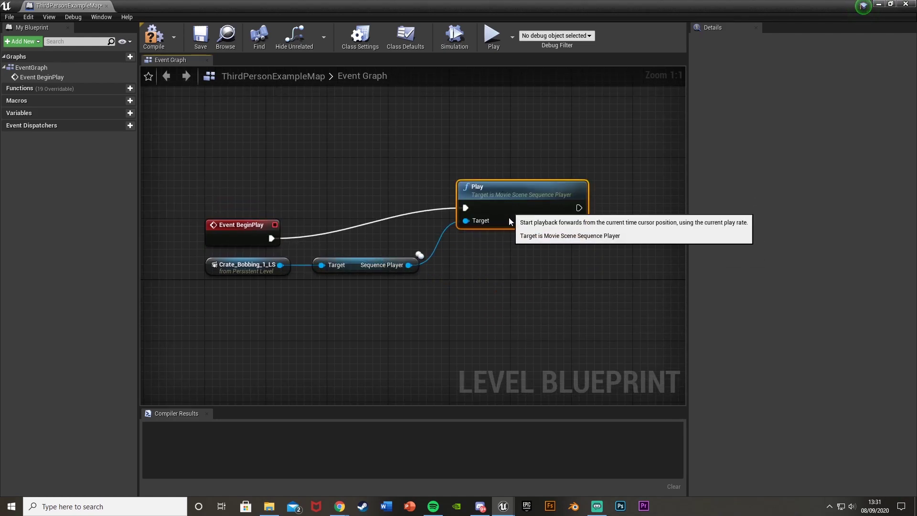
Add a Delay node after the Play node's execution output and set its duration to 5.0 seconds
right_drag(511, 221, 370, 248)
drag(424, 237, 478, 239)
text(de)
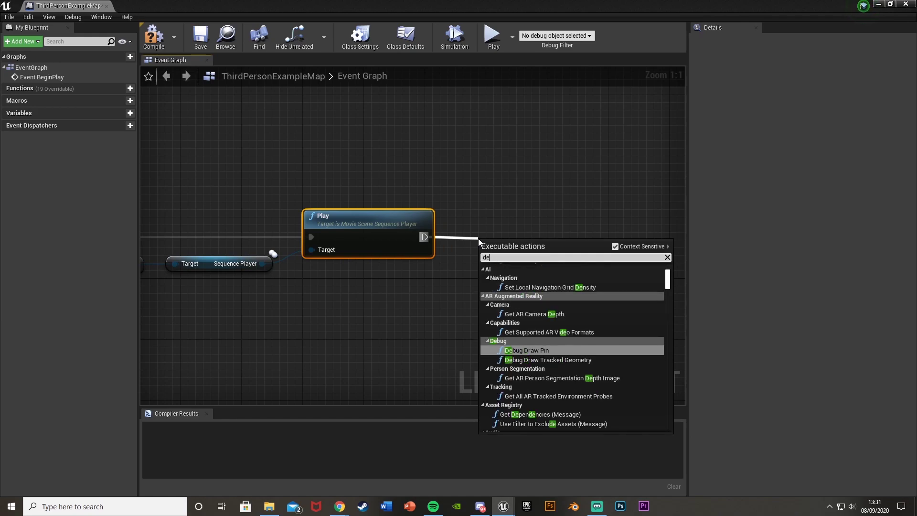
text(lay)
key(Return)
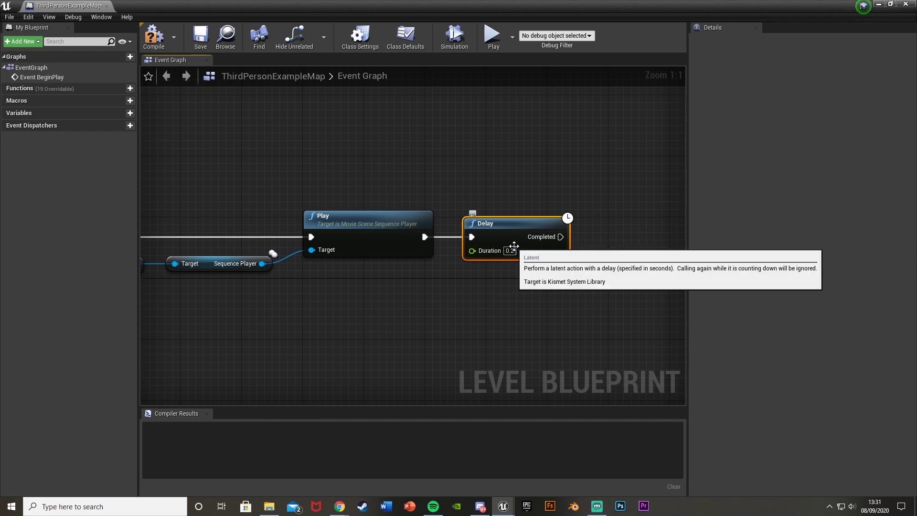
click(515, 250)
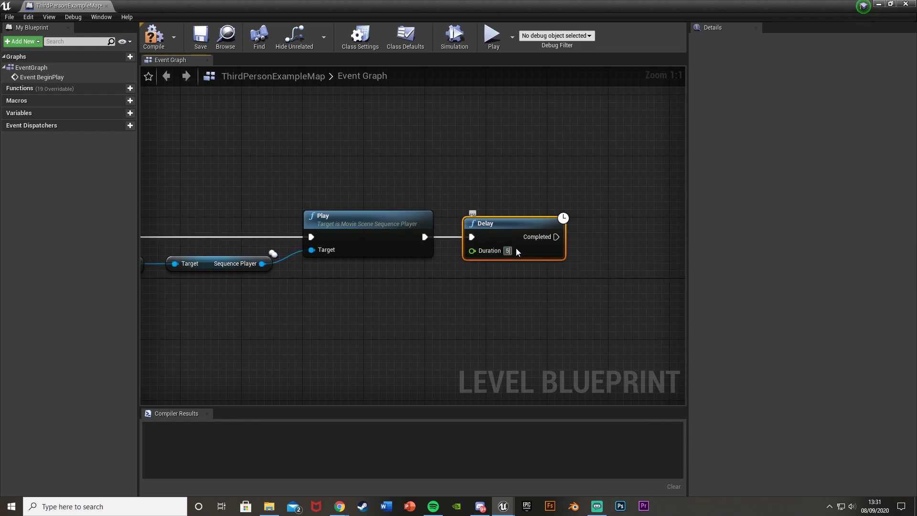
text(5)
key(Return)
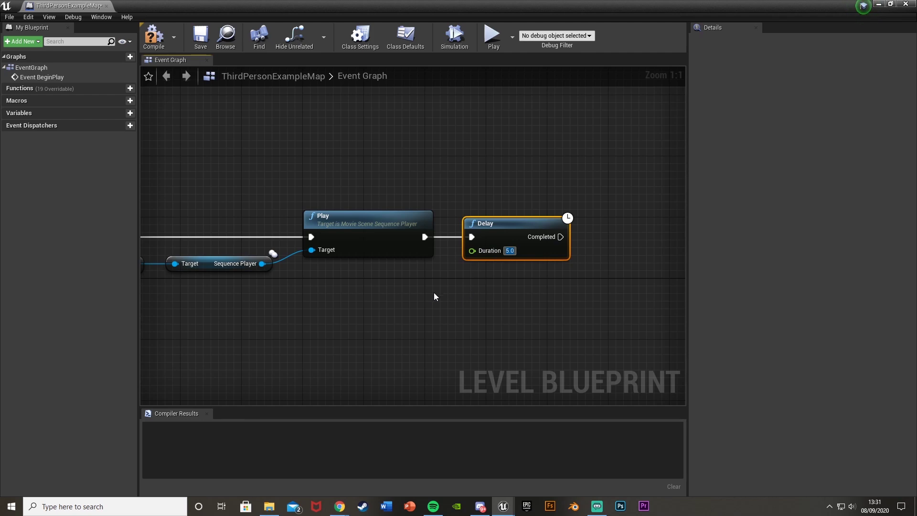
Connect the Delay's Completed output back to the Play node's execution input and move the Delay node below Play
scroll(487, 286, down, 2)
scroll(486, 286, up, 1)
drag(583, 246, 364, 247)
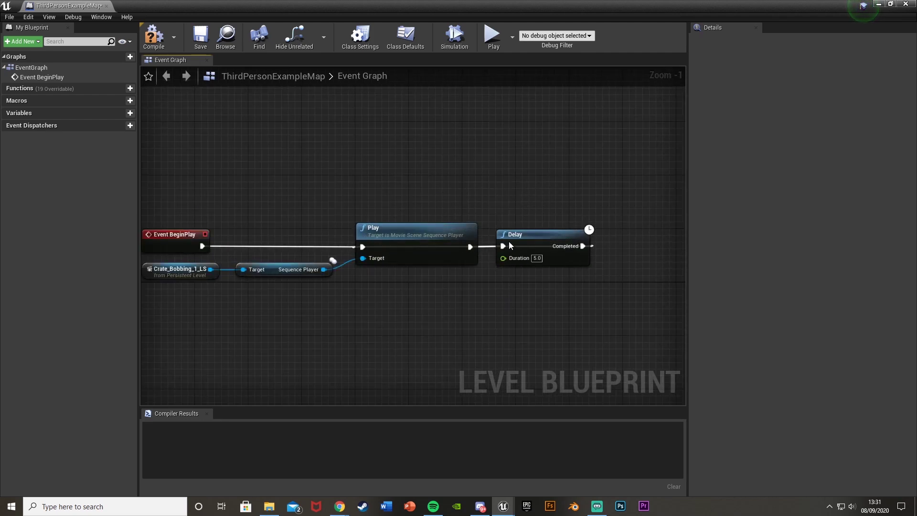
drag(509, 244, 518, 307)
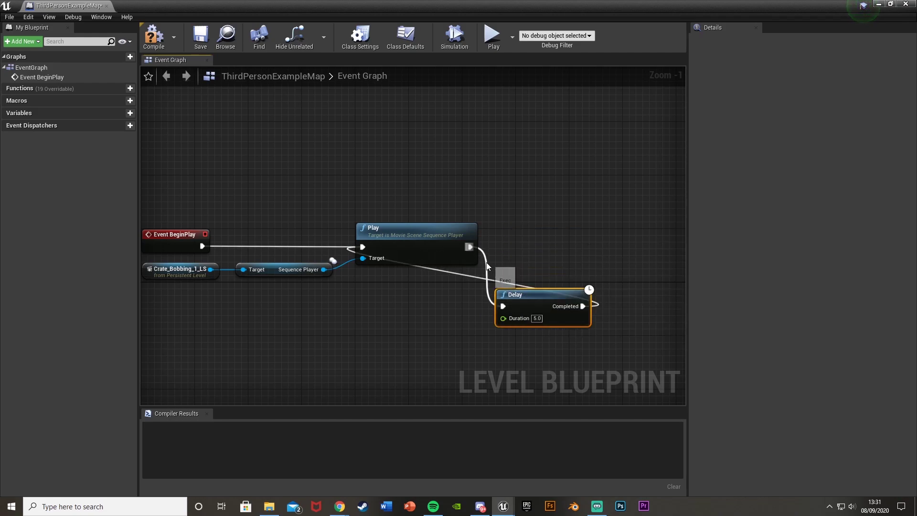
double_click(485, 260)
drag(490, 262, 420, 183)
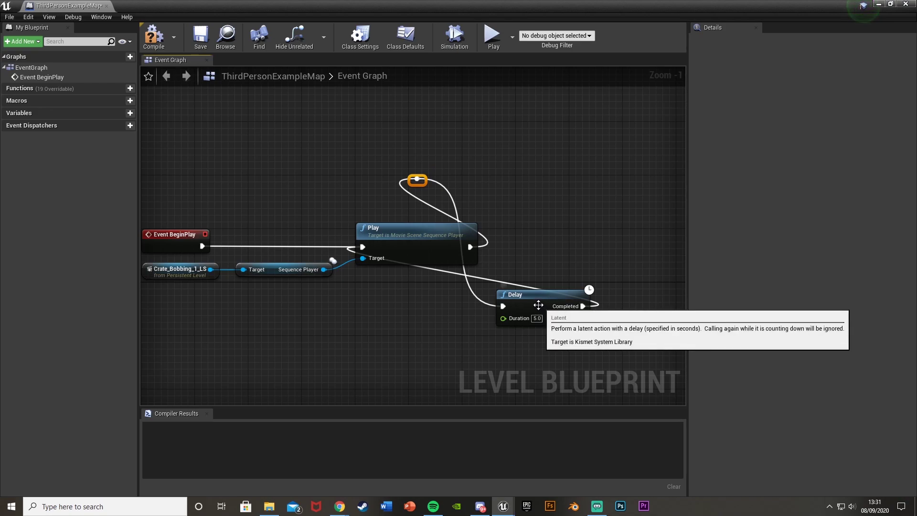
drag(538, 304, 531, 240)
key(ctrl+z)
key(ctrl+z)
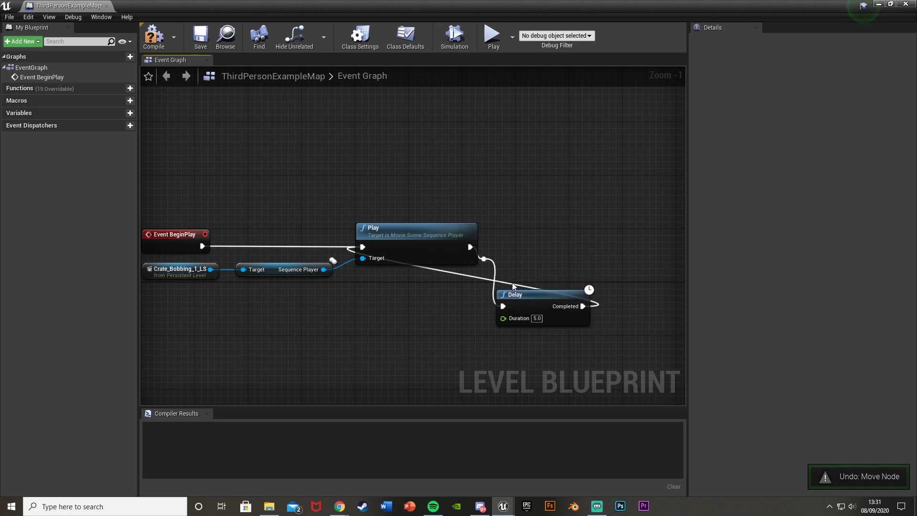
key(ctrl+z)
Add two reroute nodes to the Delay-to-Play return wire, running it above both nodes with Delay level beside Play
double_click(514, 283)
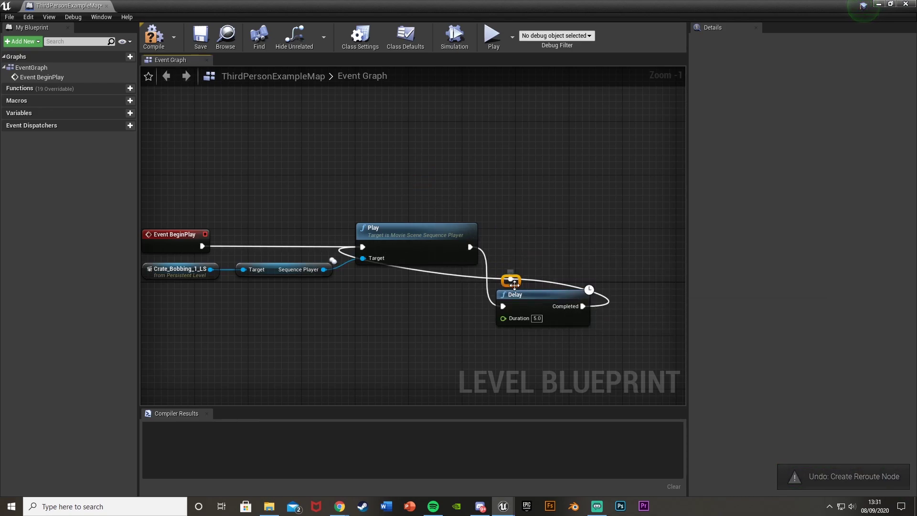
drag(510, 276, 411, 197)
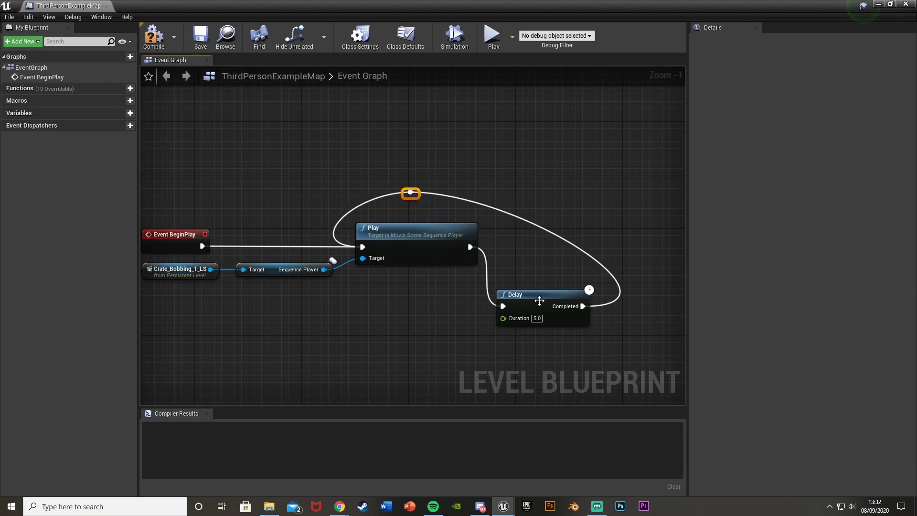
drag(539, 302, 571, 199)
double_click(556, 218)
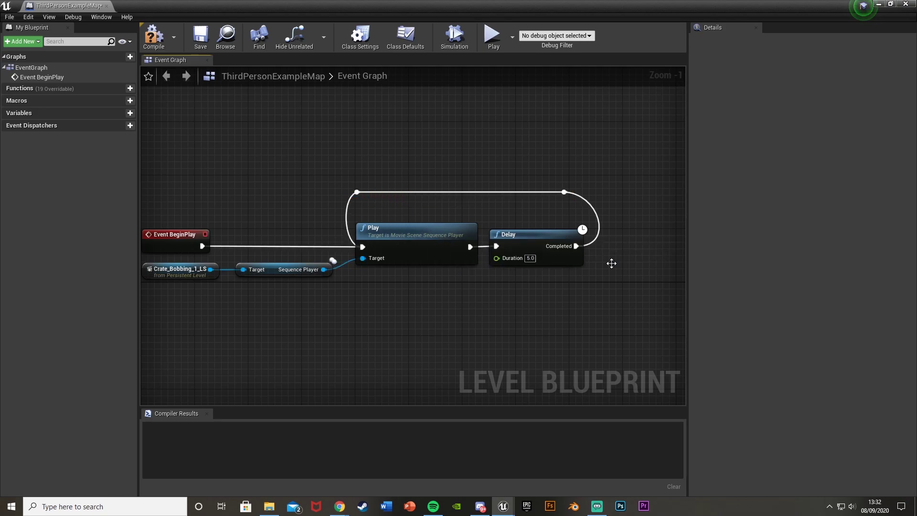
drag(564, 192, 588, 197)
click(631, 317)
Compile the Level Blueprint, minimize its window and start playing the level in the editor viewport
click(165, 40)
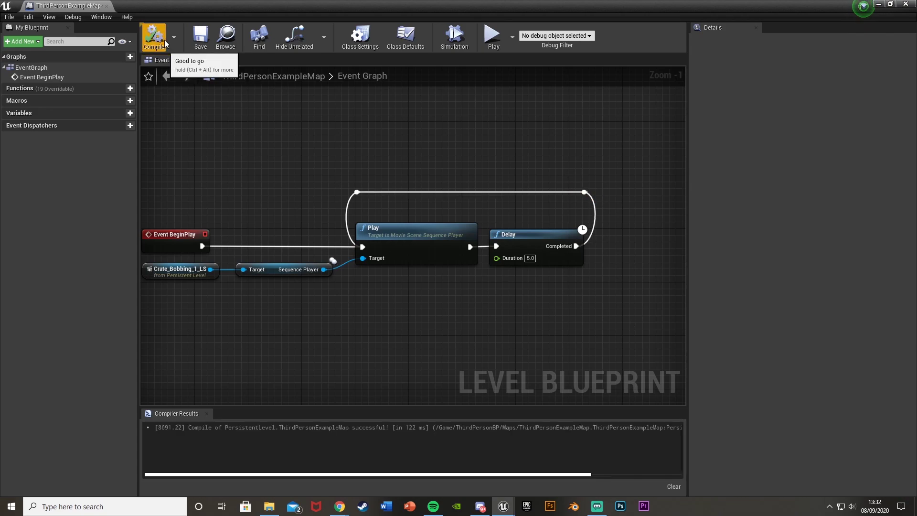
click(878, 5)
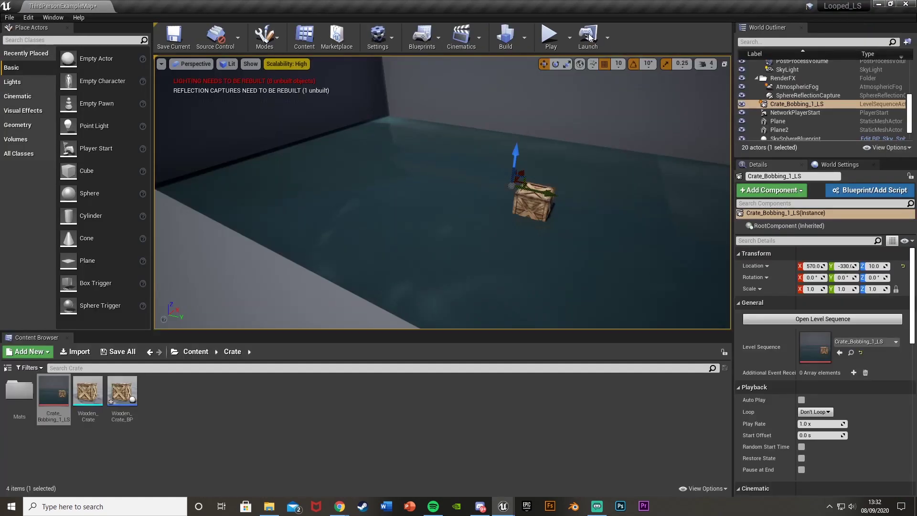
click(549, 34)
Run the character around the water and the wooden crate to examine whether its bobbing animation keeps looping
key(w)
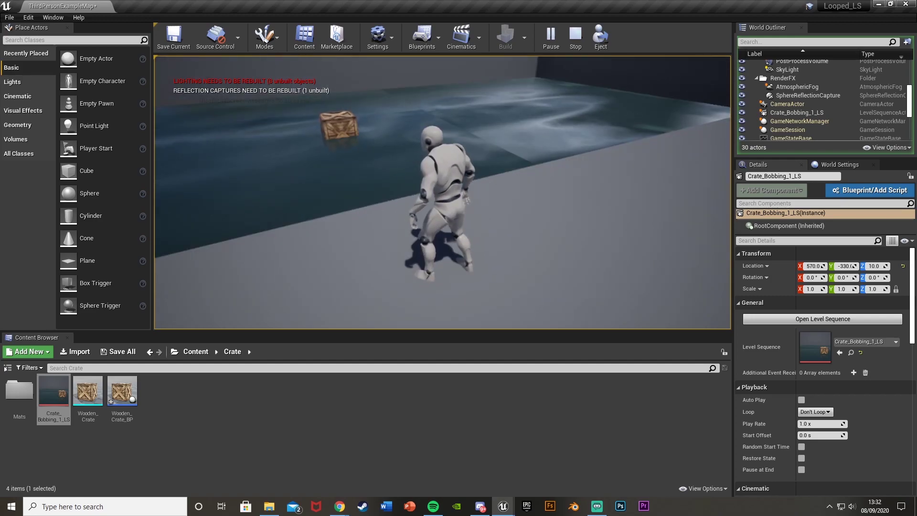
key(w)
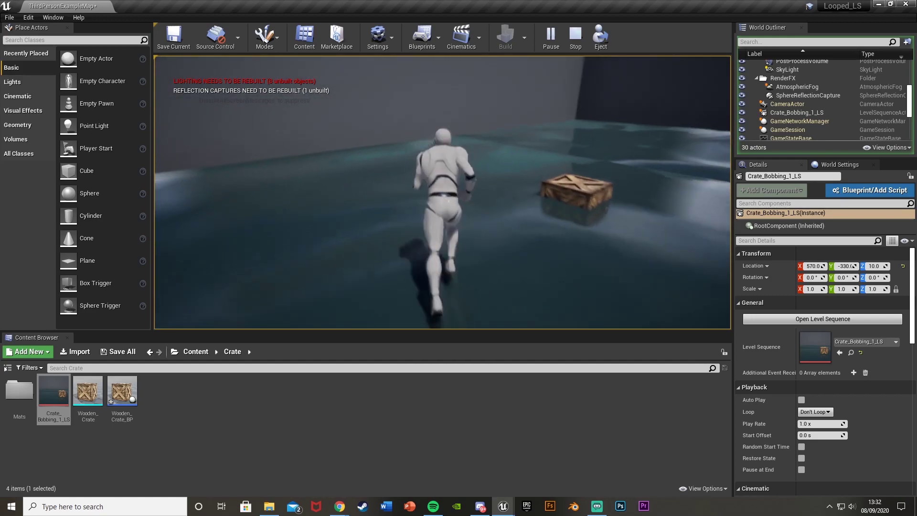
key(d)
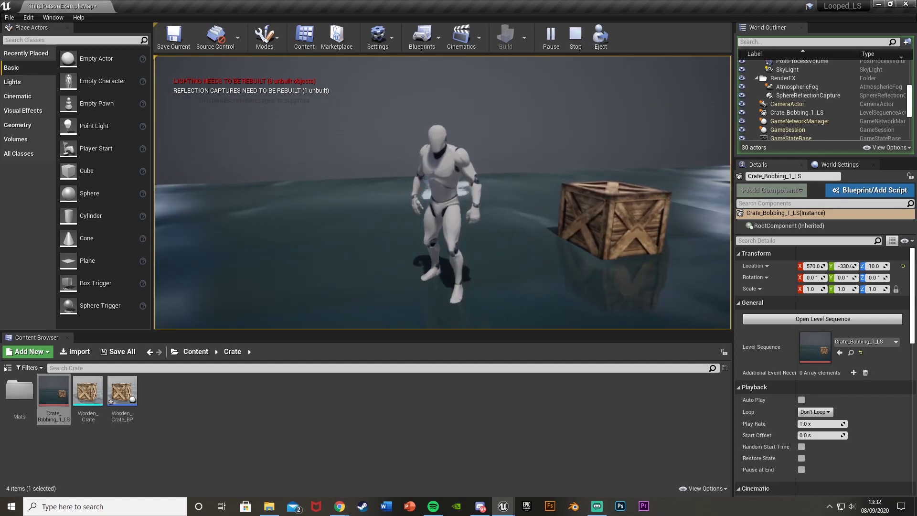
key(s)
key(d)
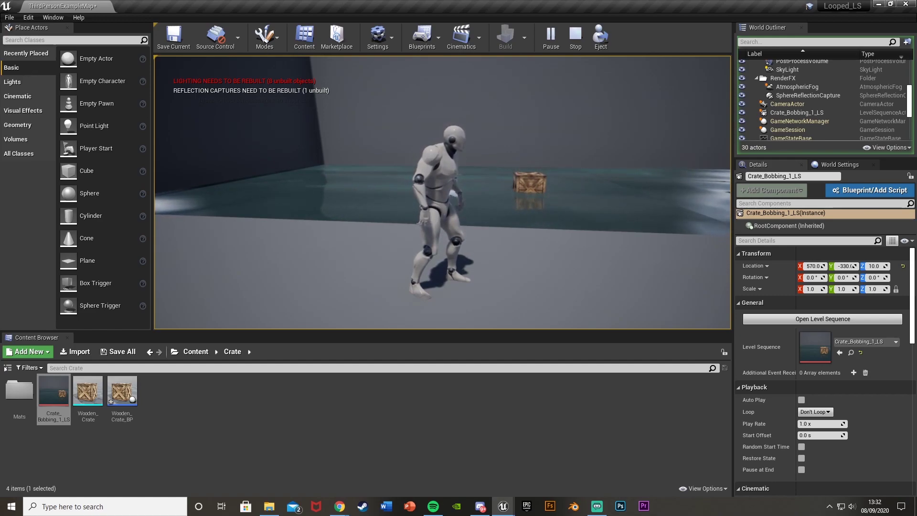
key(w)
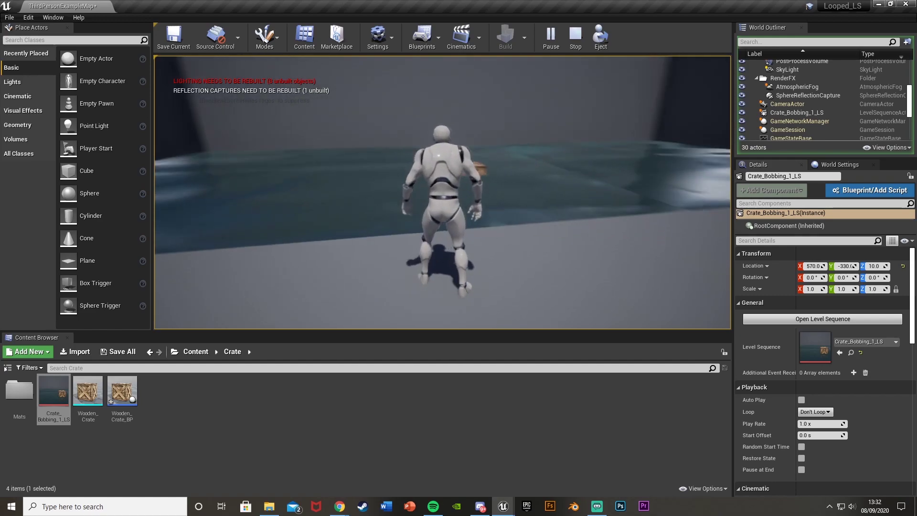
key(a)
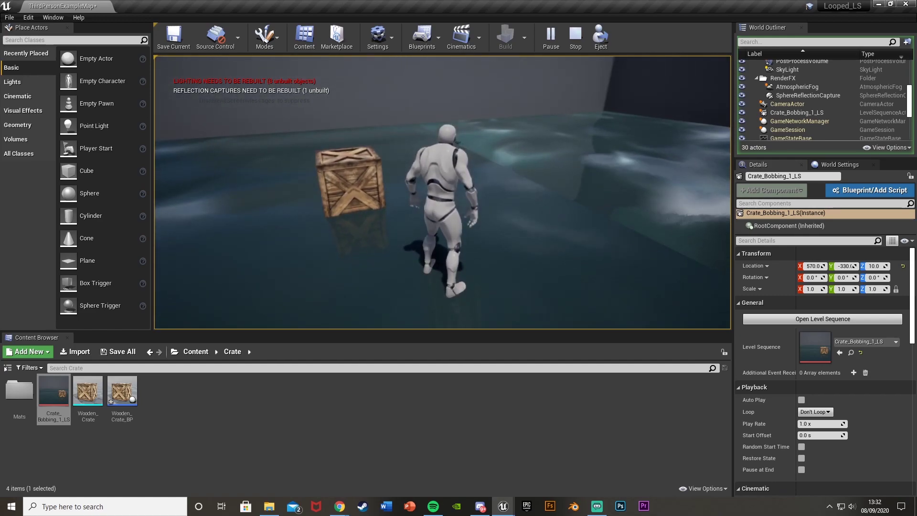
key(w)
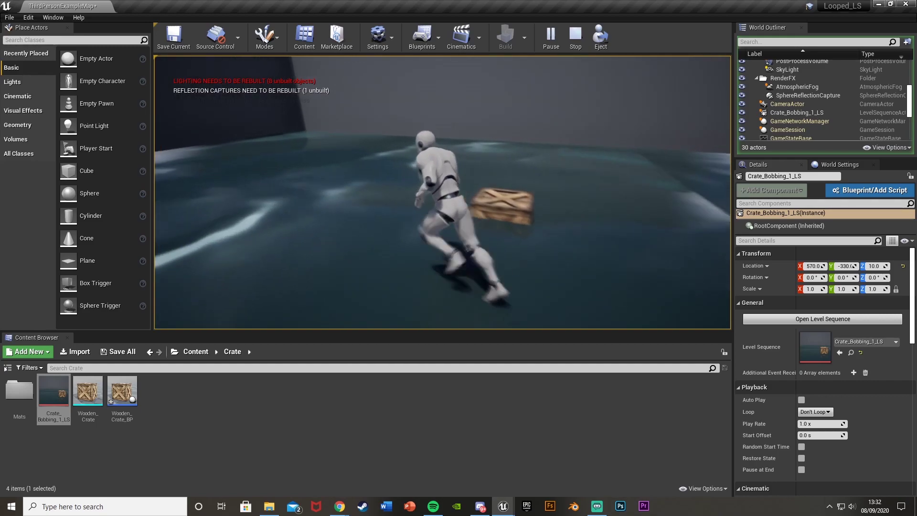
key(s)
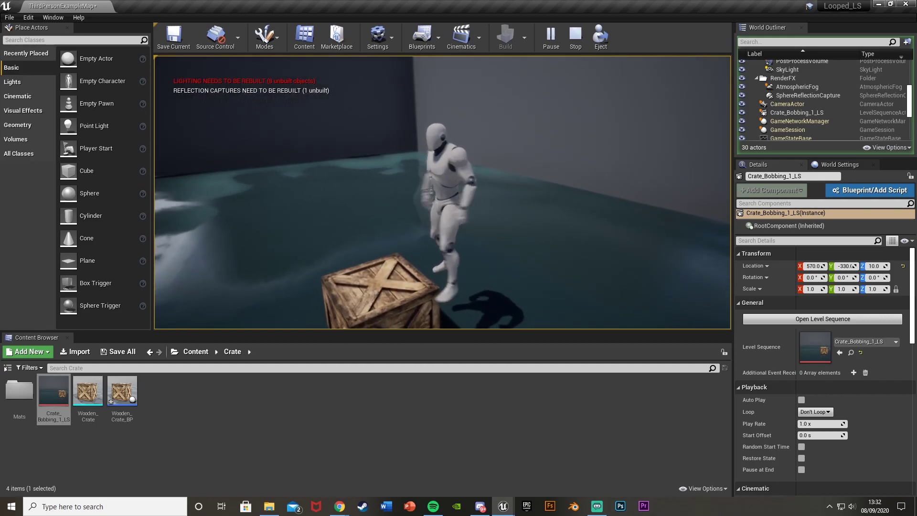
key(a)
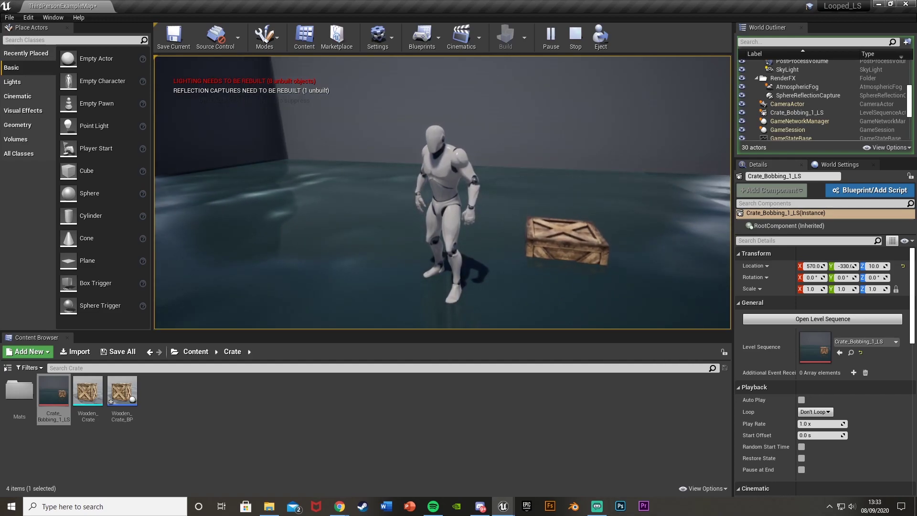
key(d)
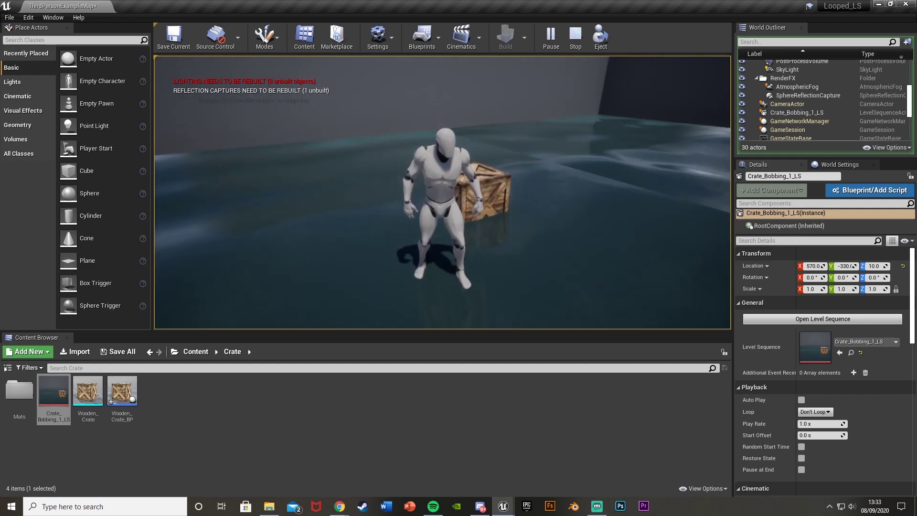
key(w)
key(s)
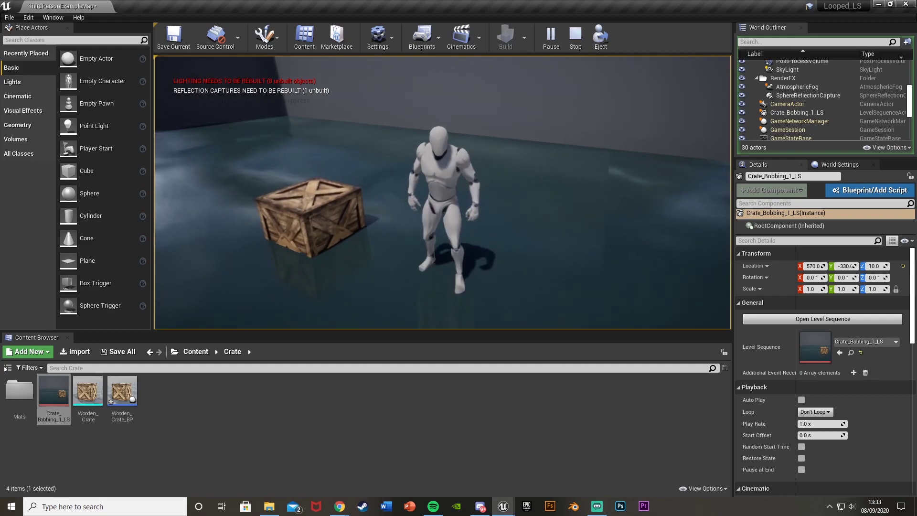
key(a)
key(s)
key(a)
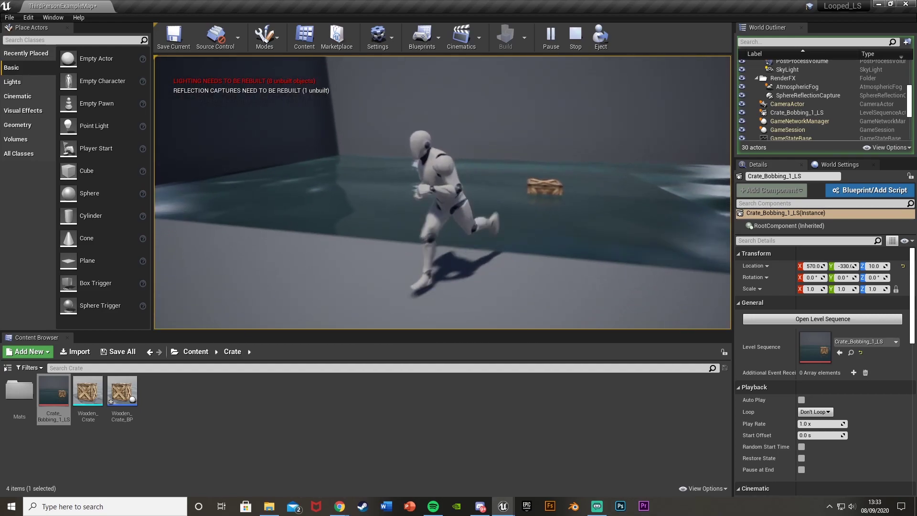
key(a)
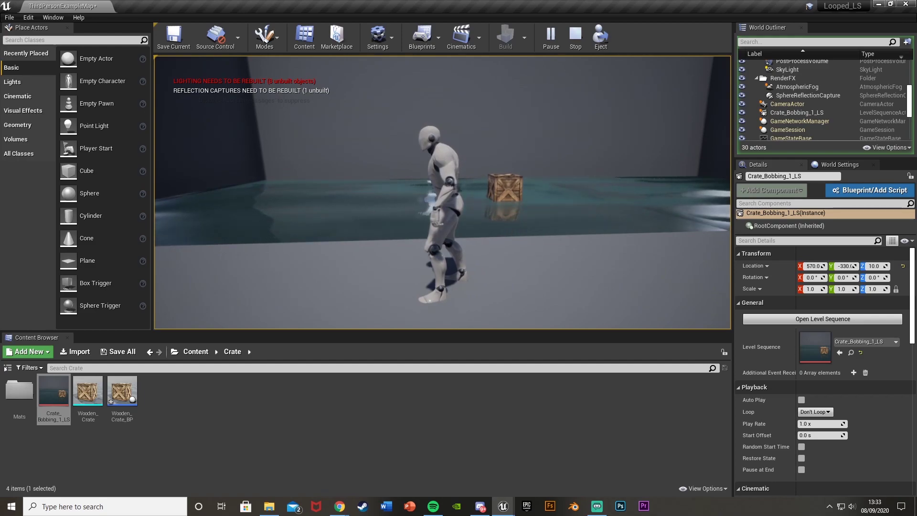